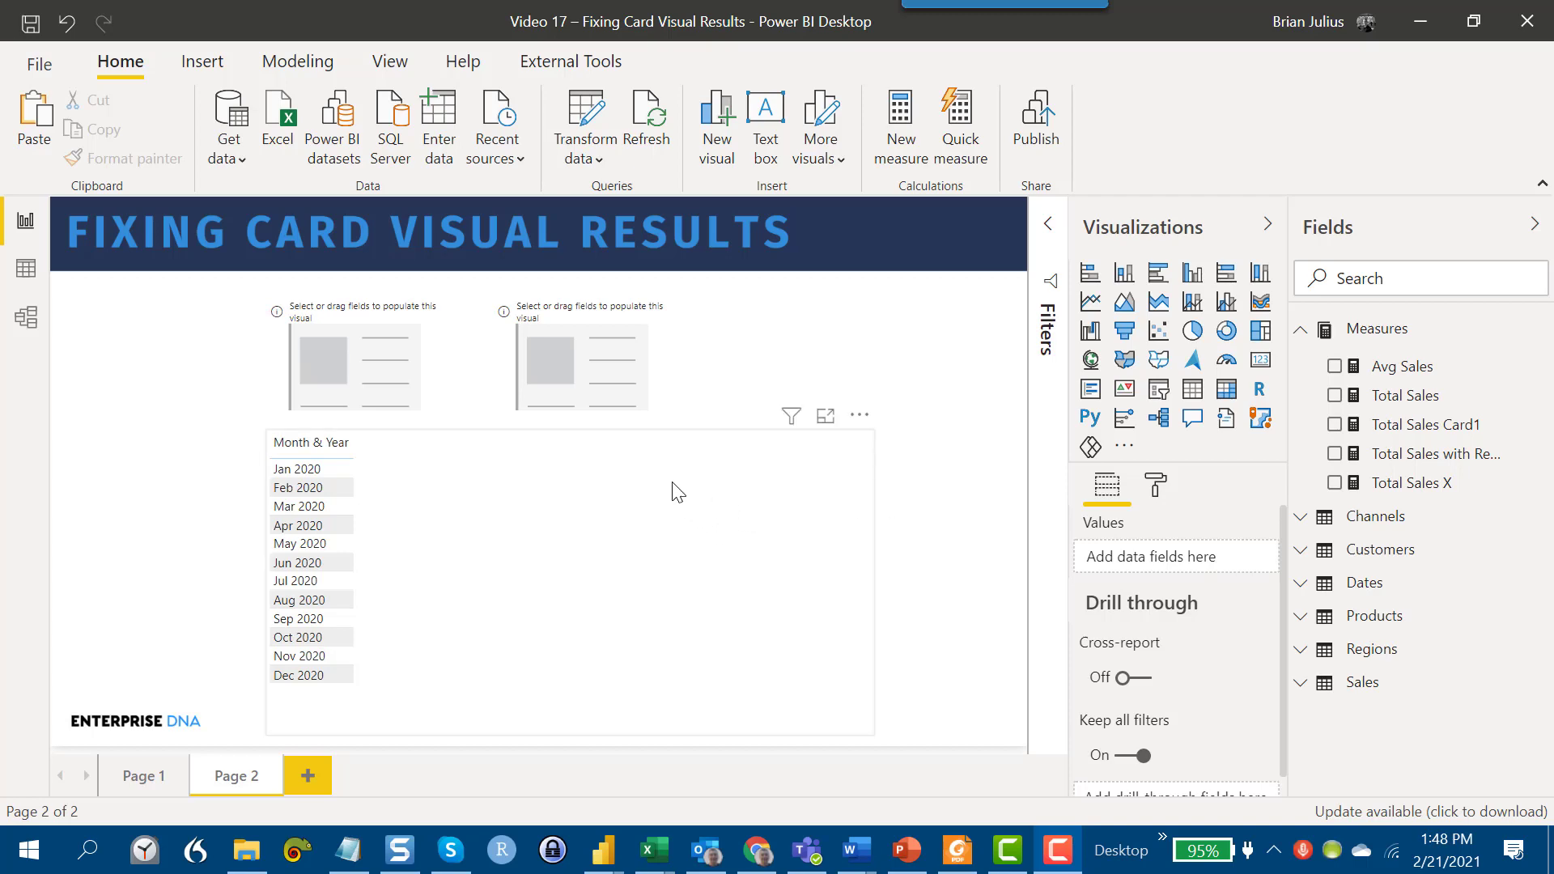
Browse External Tools and the model diagram, then review the Total Sales formula unchanged
{"action": "left_click", "coordinate": [572, 60]}
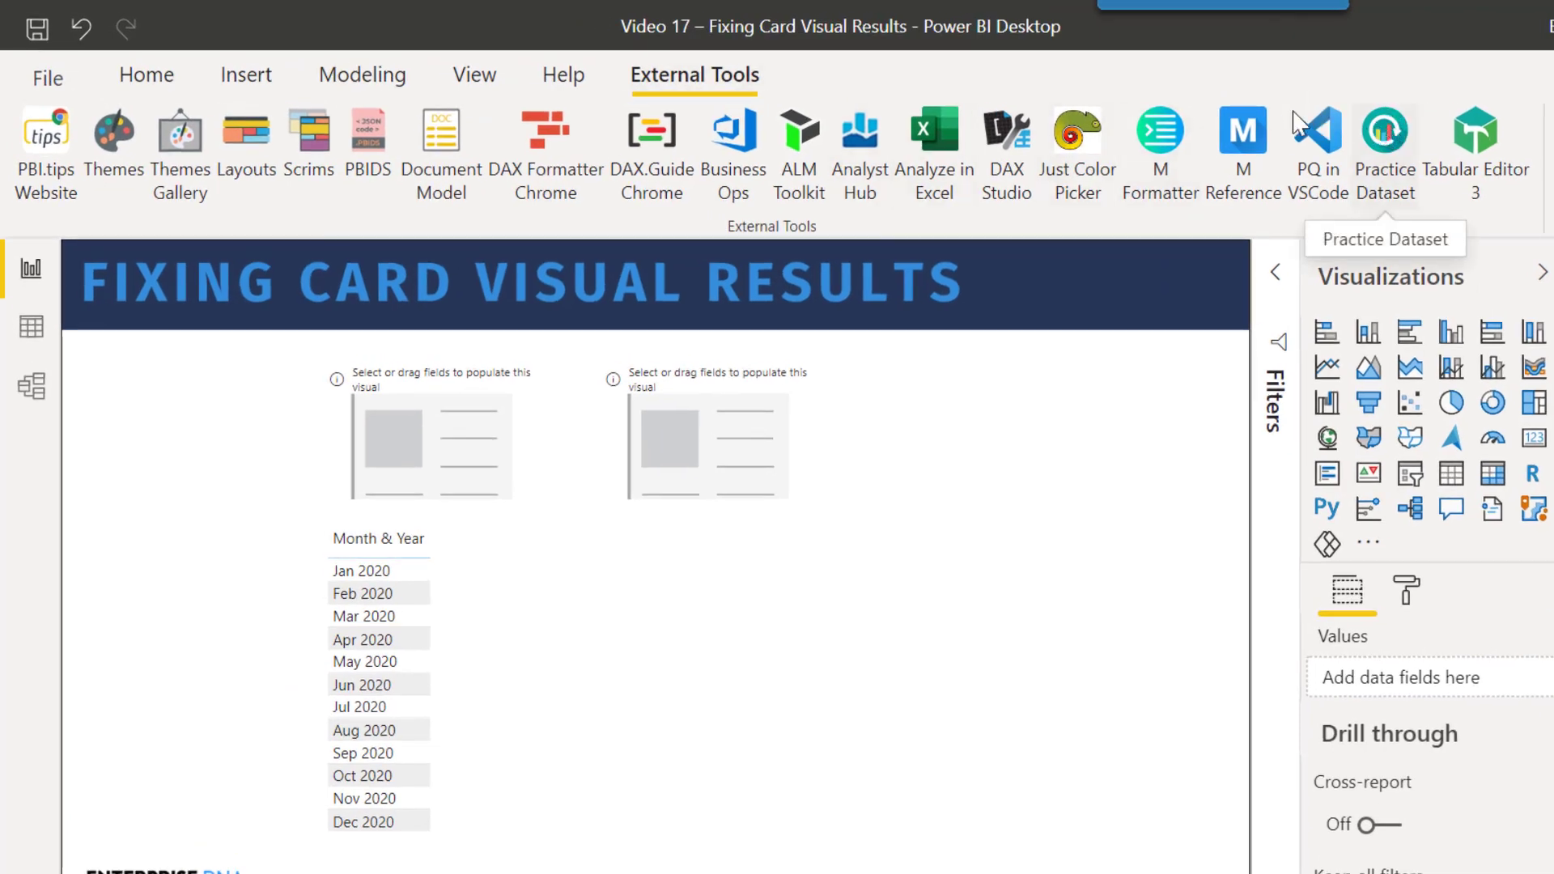
{"action": "left_click", "coordinate": [148, 75]}
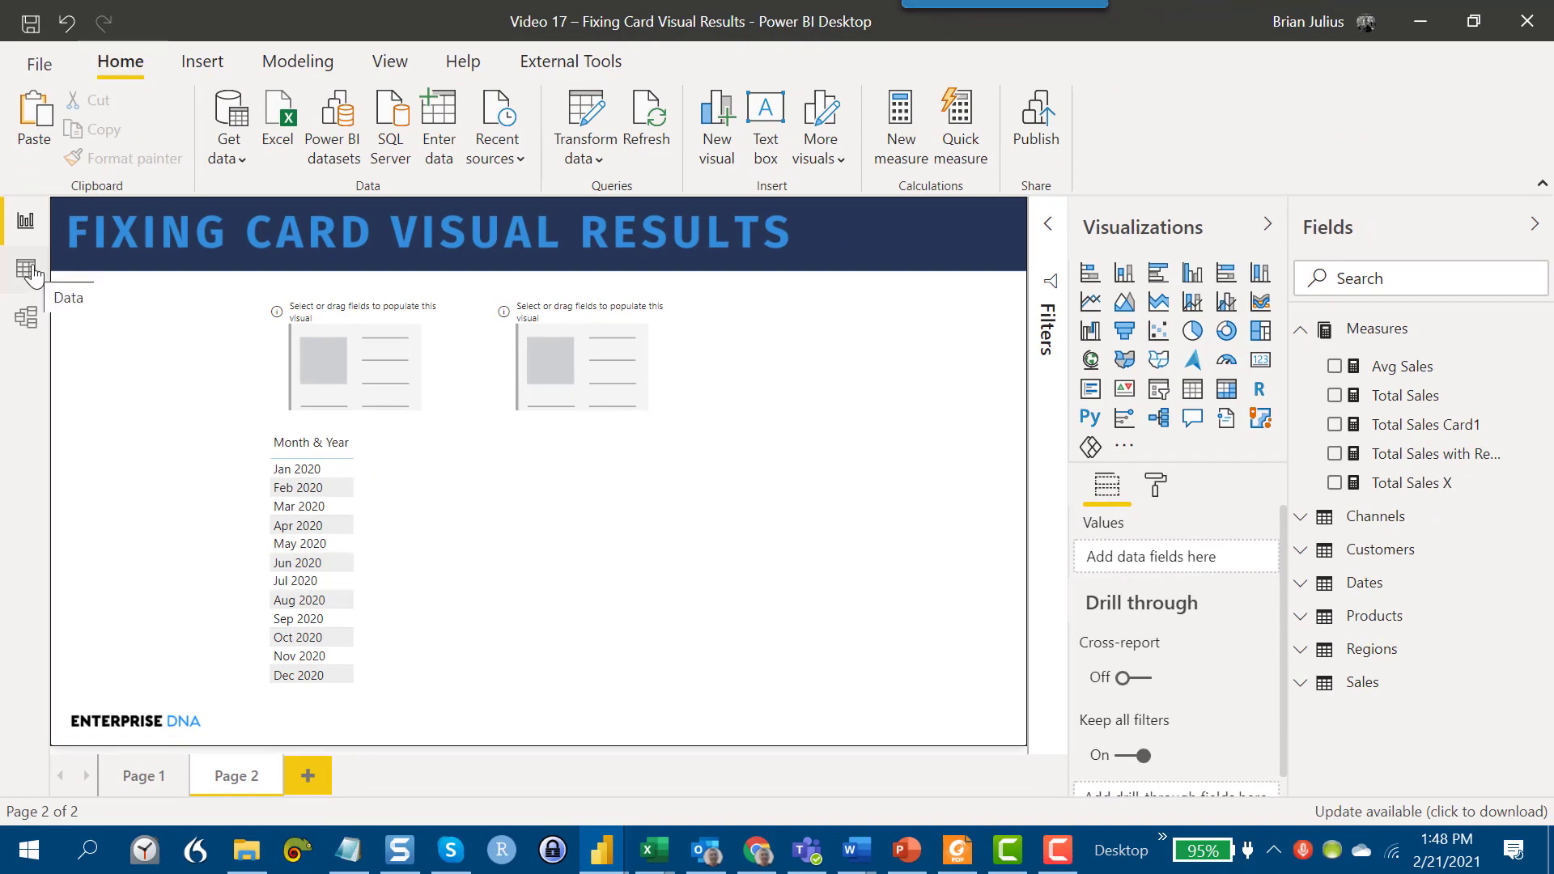
{"action": "left_click", "coordinate": [26, 317]}
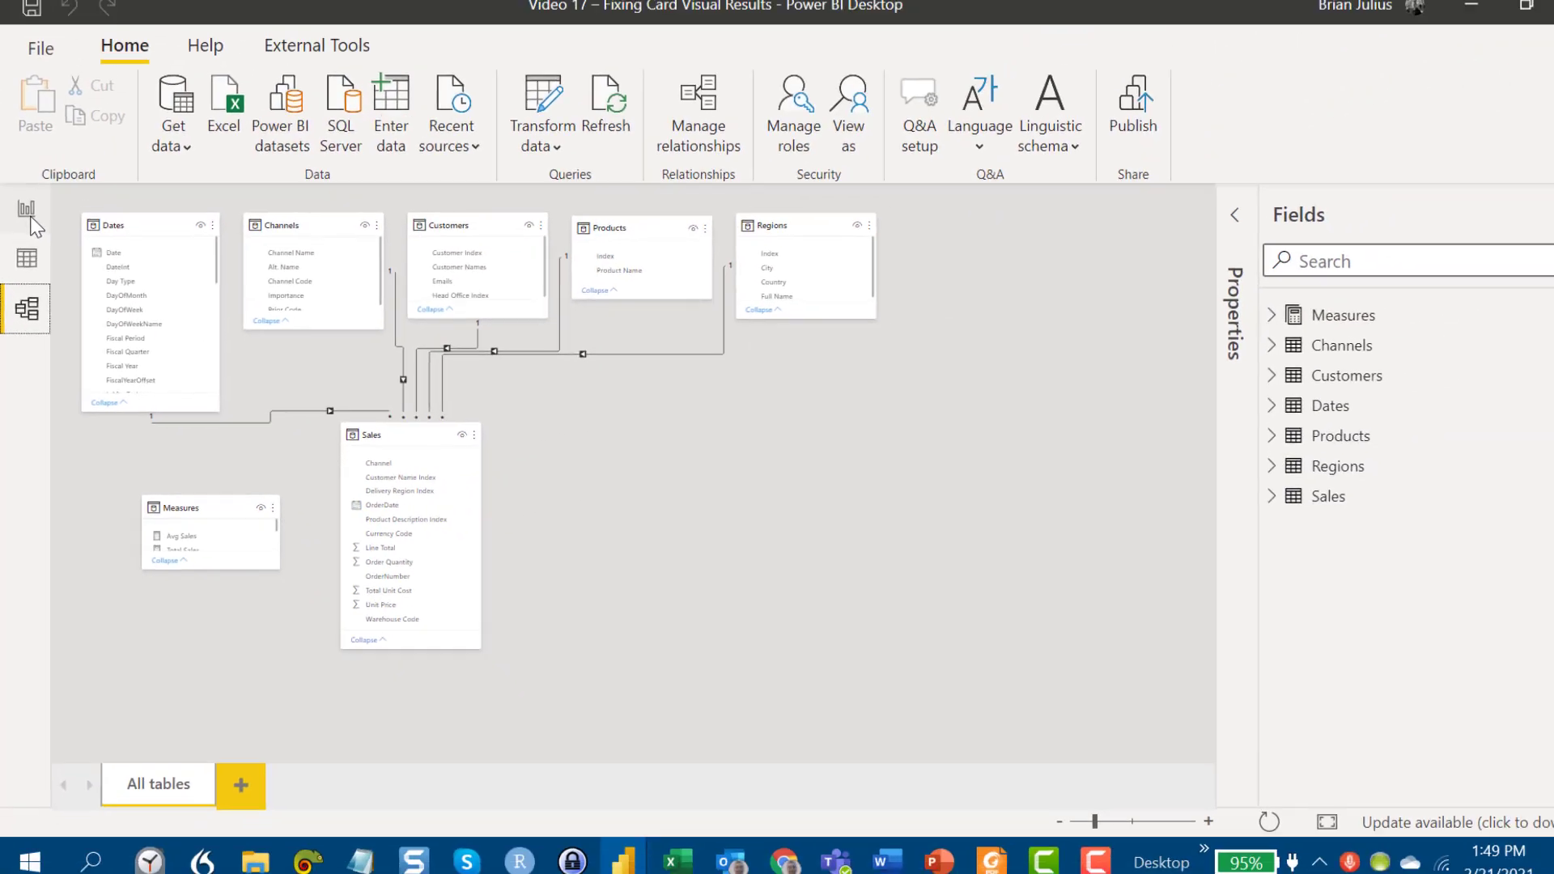
{"action": "left_click", "coordinate": [30, 215]}
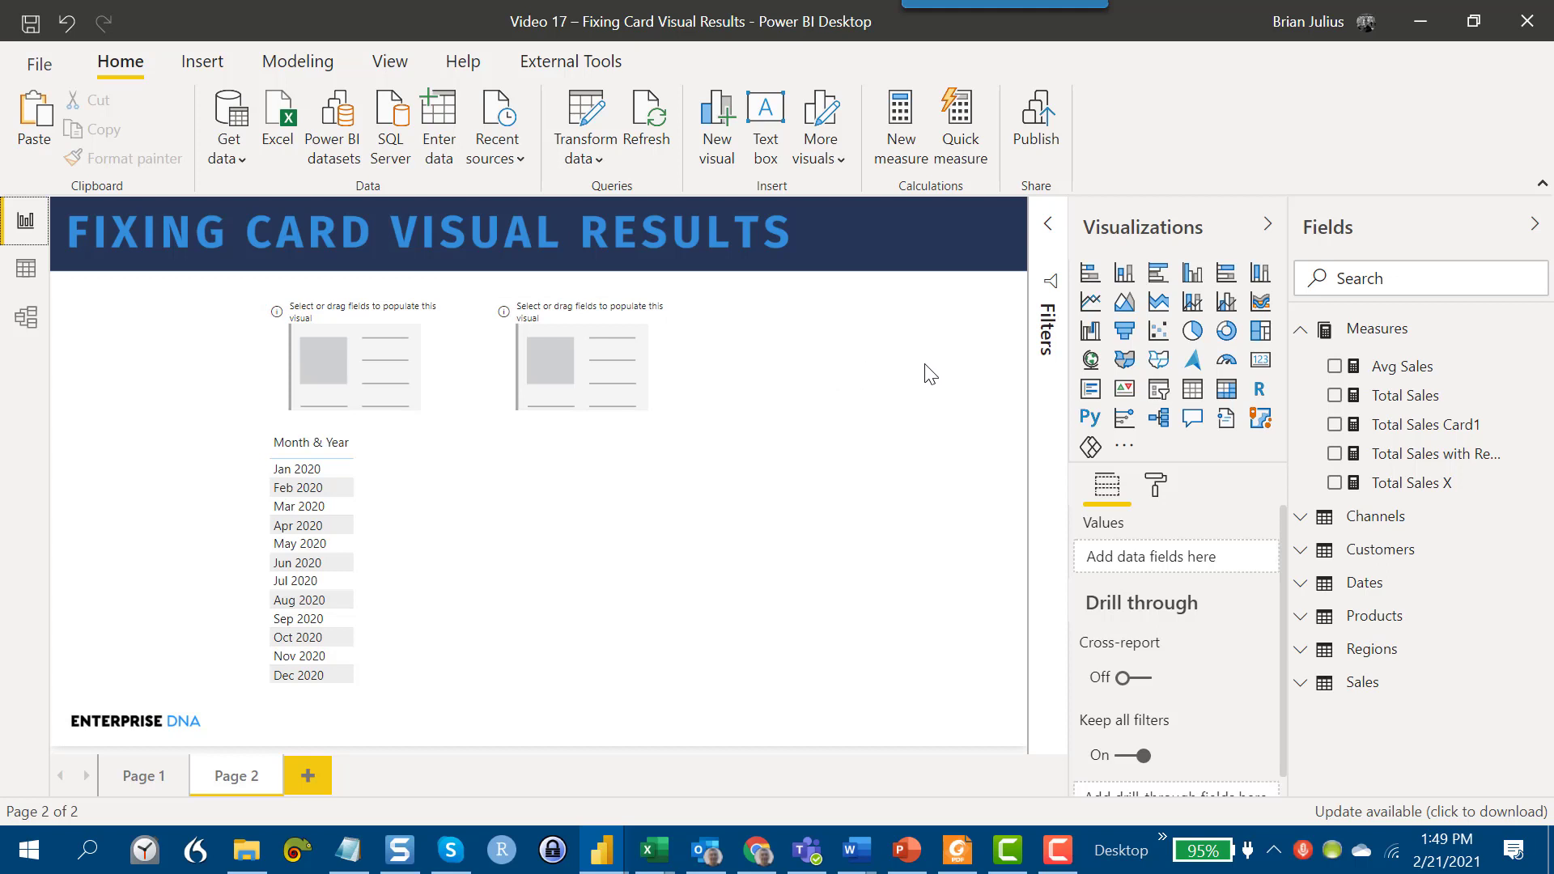
{"action": "left_click", "coordinate": [1425, 397]}
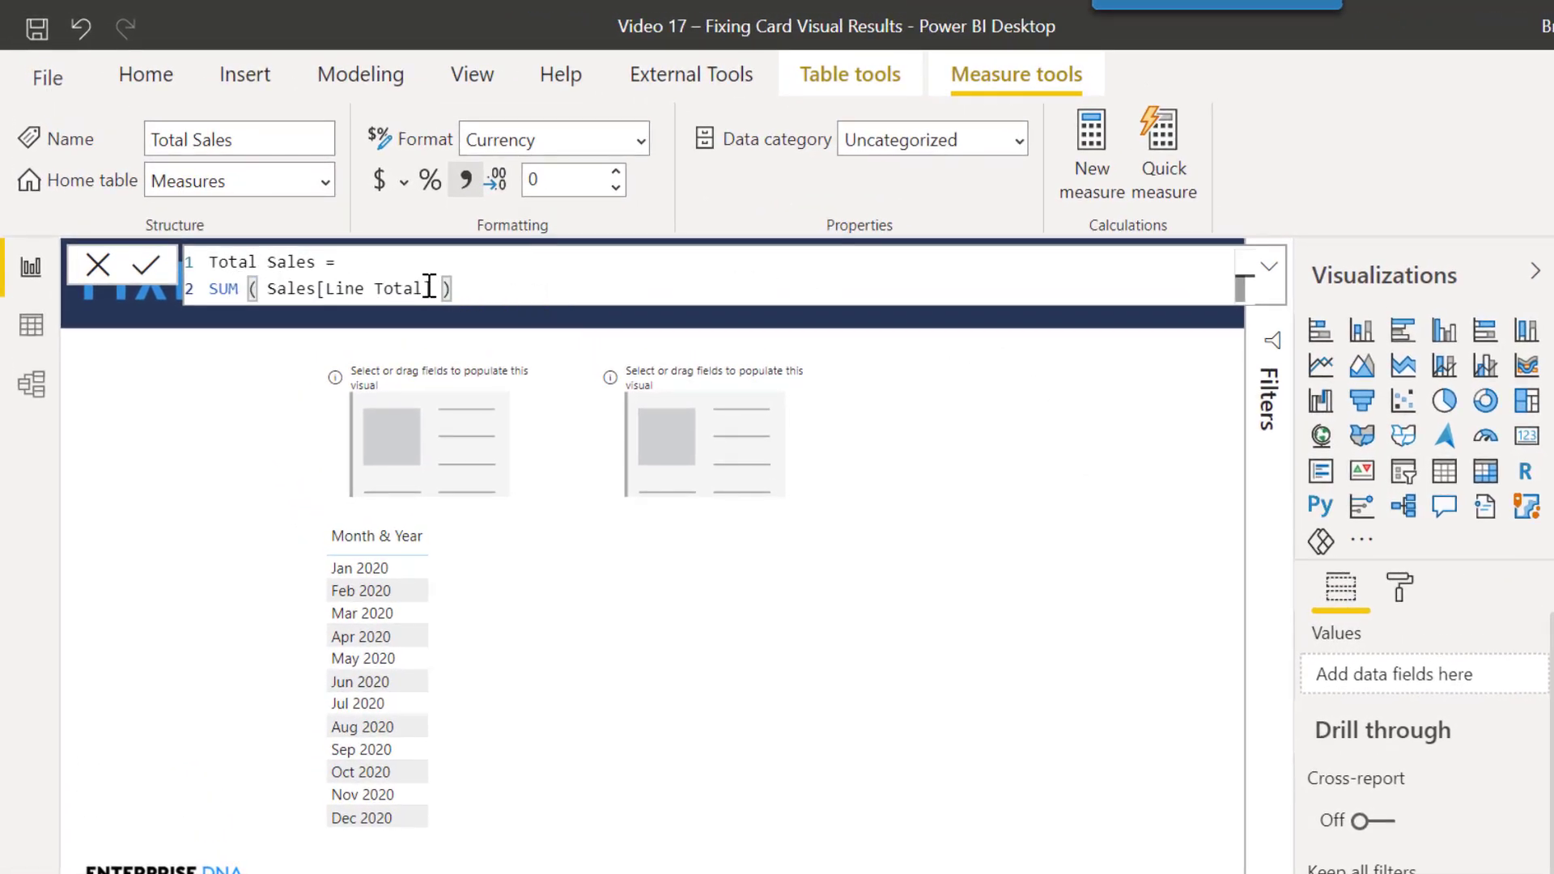
{"action": "left_click", "coordinate": [97, 271]}
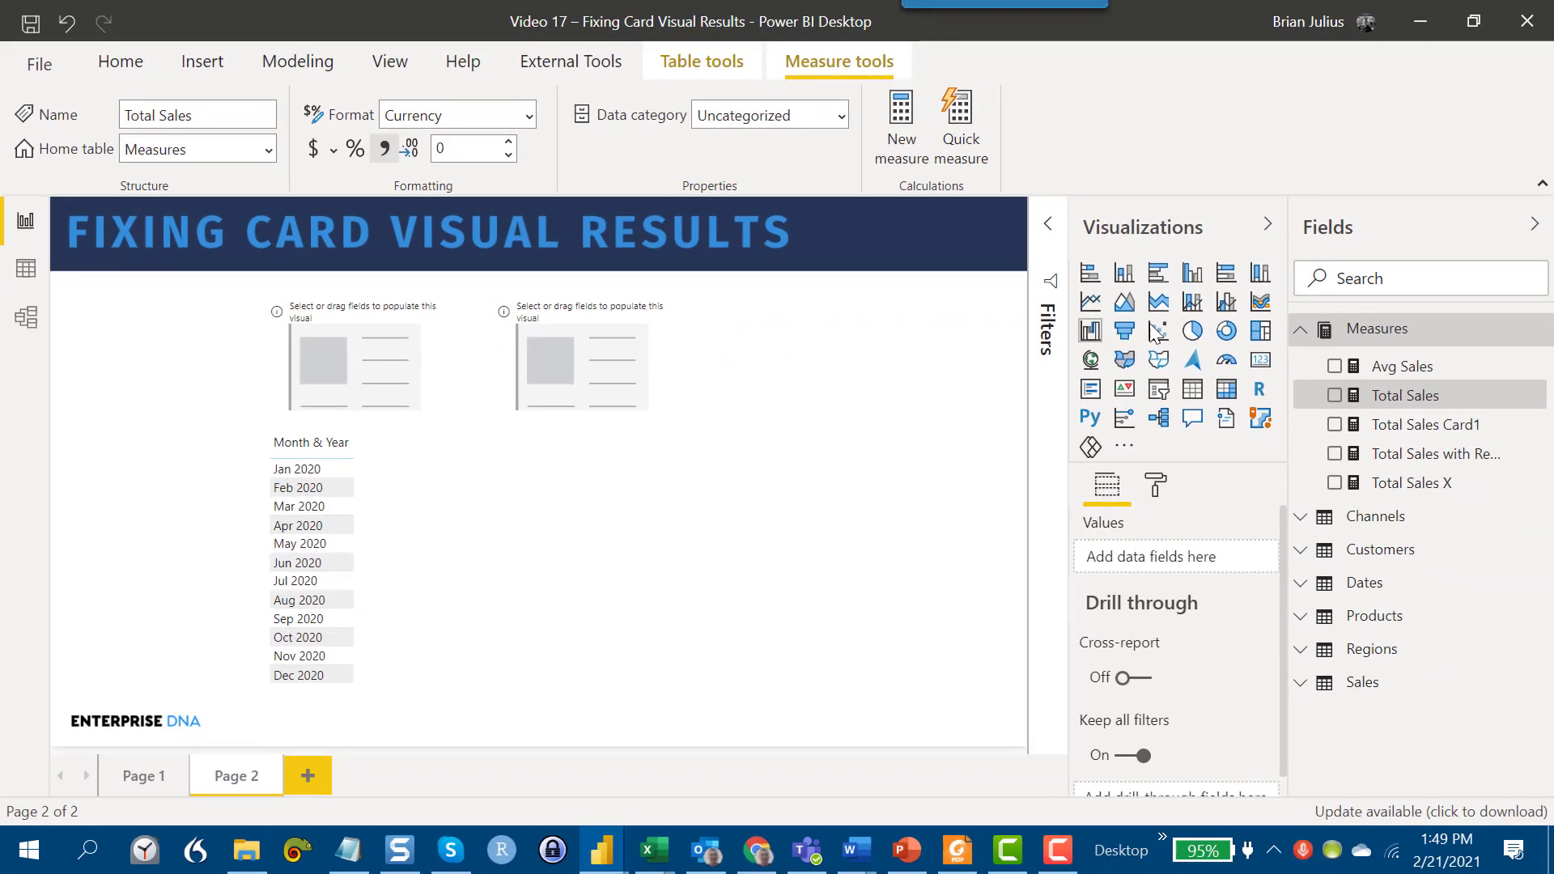
Add Total Sales to the monthly table and first card, and move the table beneath the cards
{"action": "left_click_drag", "start_coordinate": [1400, 399], "coordinate": [434, 499]}
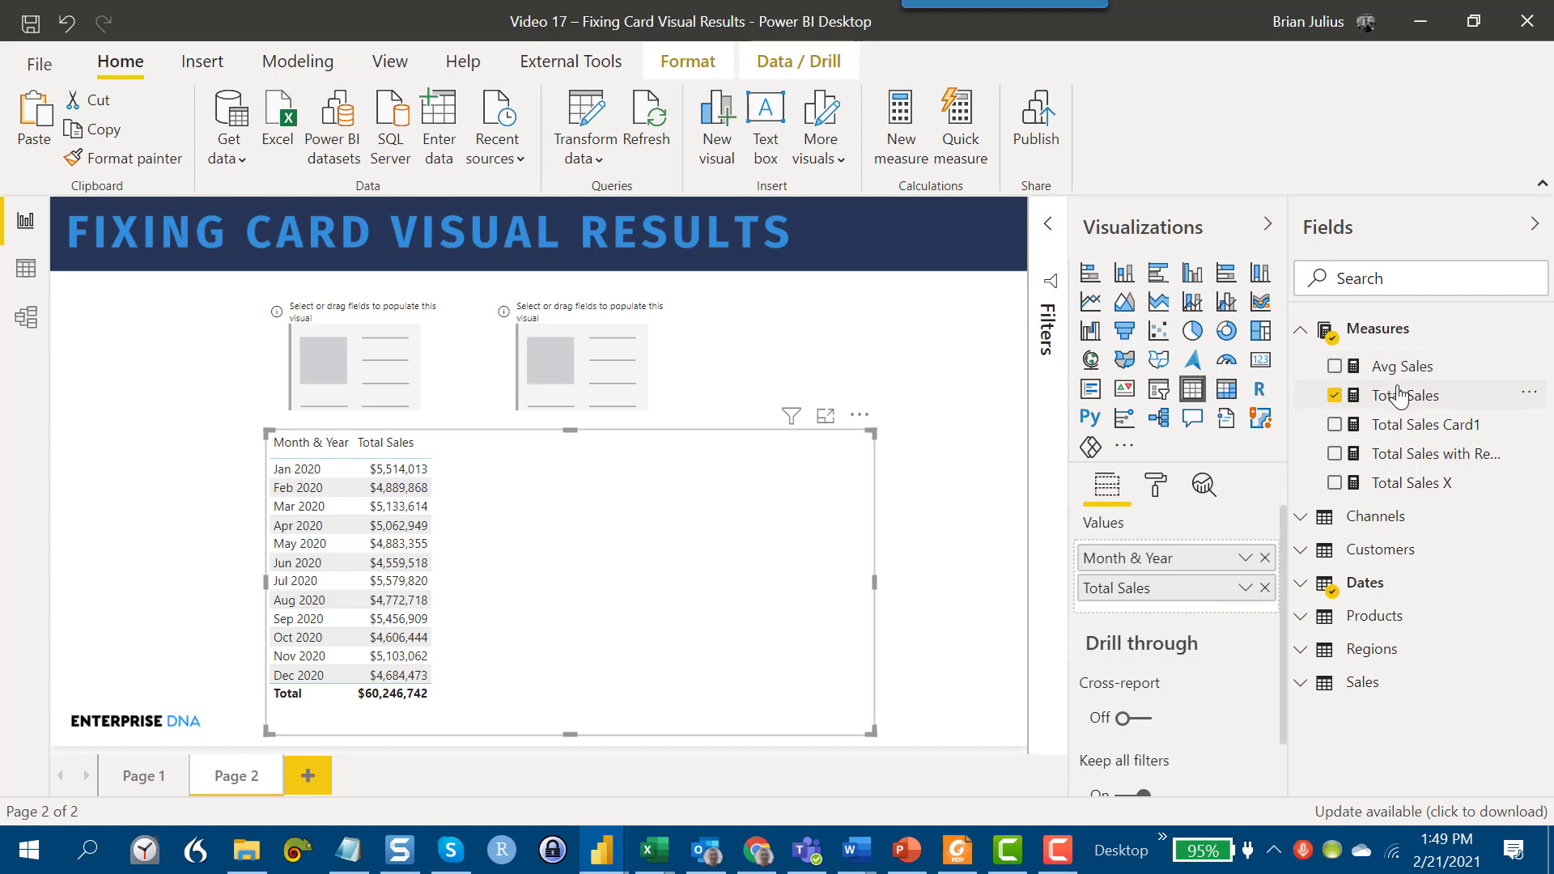
{"action": "left_click_drag", "start_coordinate": [1400, 393], "coordinate": [362, 348]}
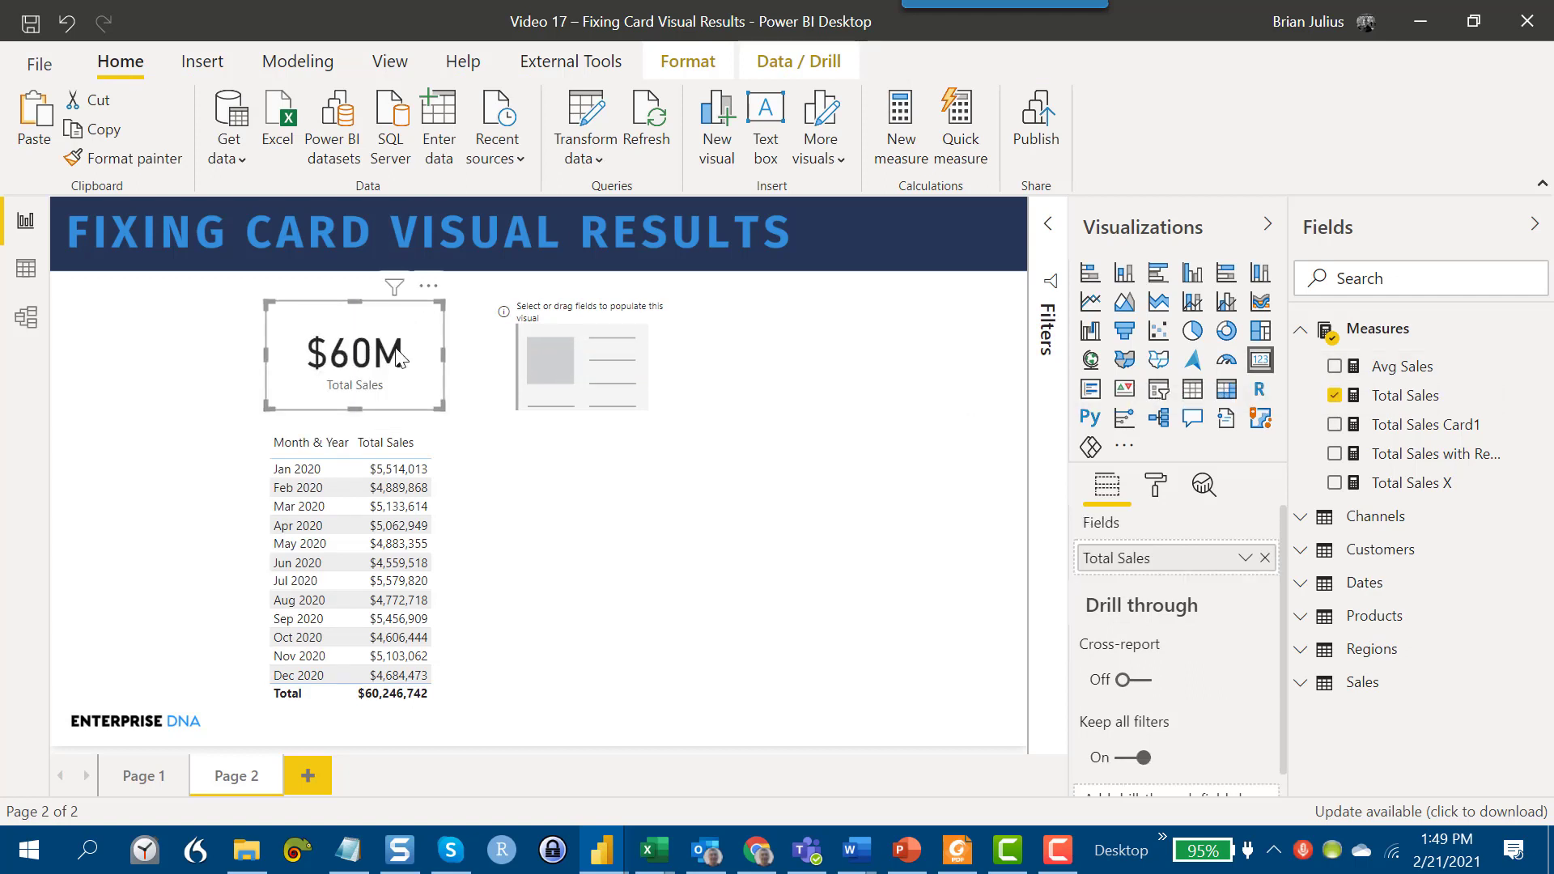
{"action": "left_click", "coordinate": [451, 511]}
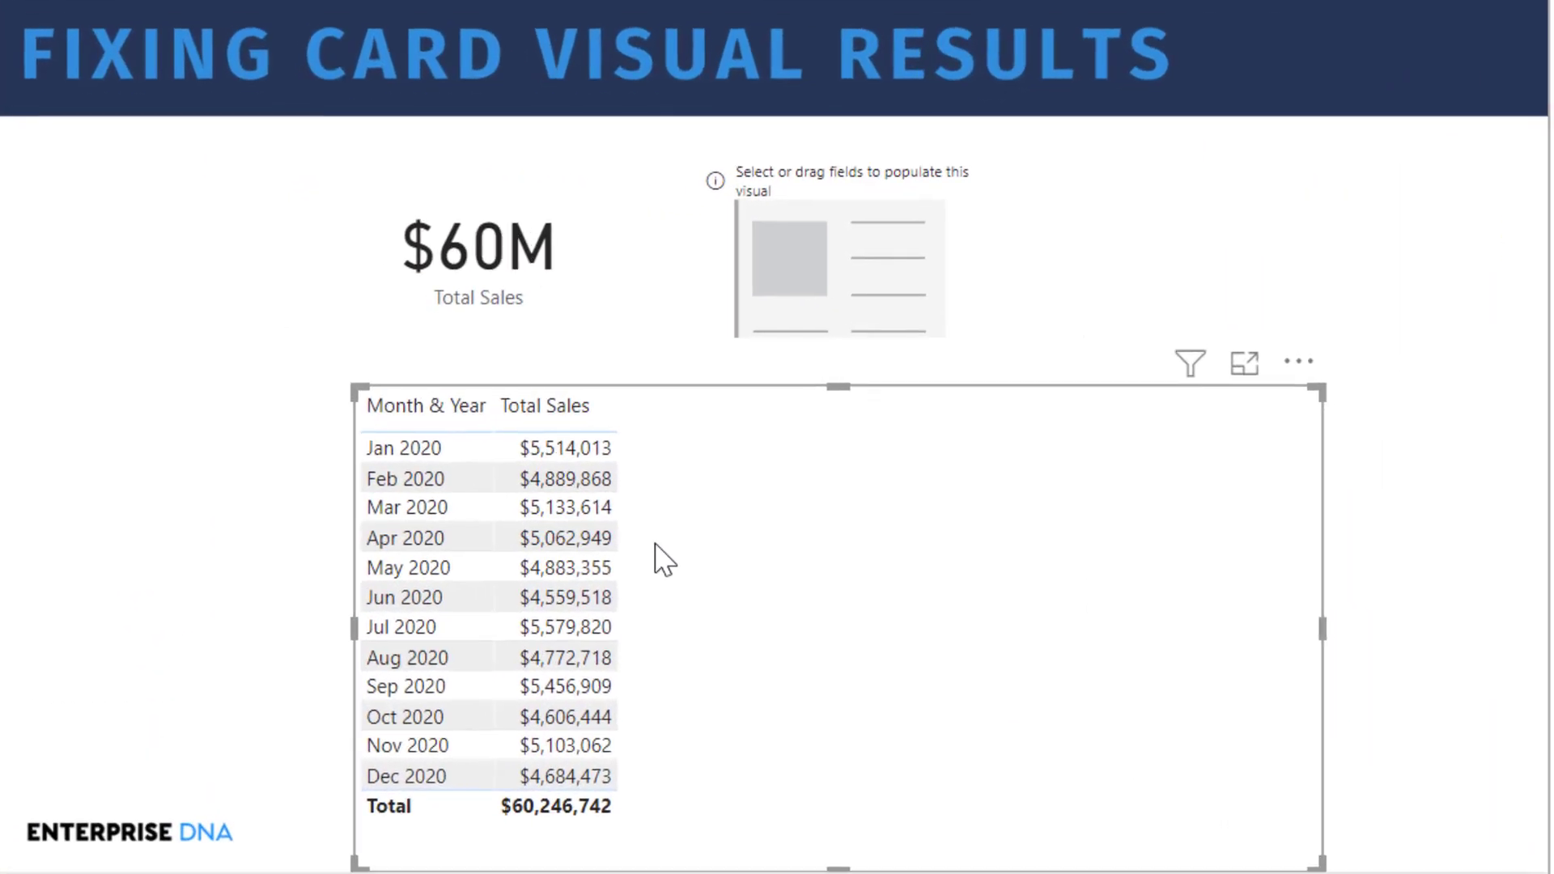
{"action": "left_click_drag", "start_coordinate": [665, 559], "coordinate": [642, 527]}
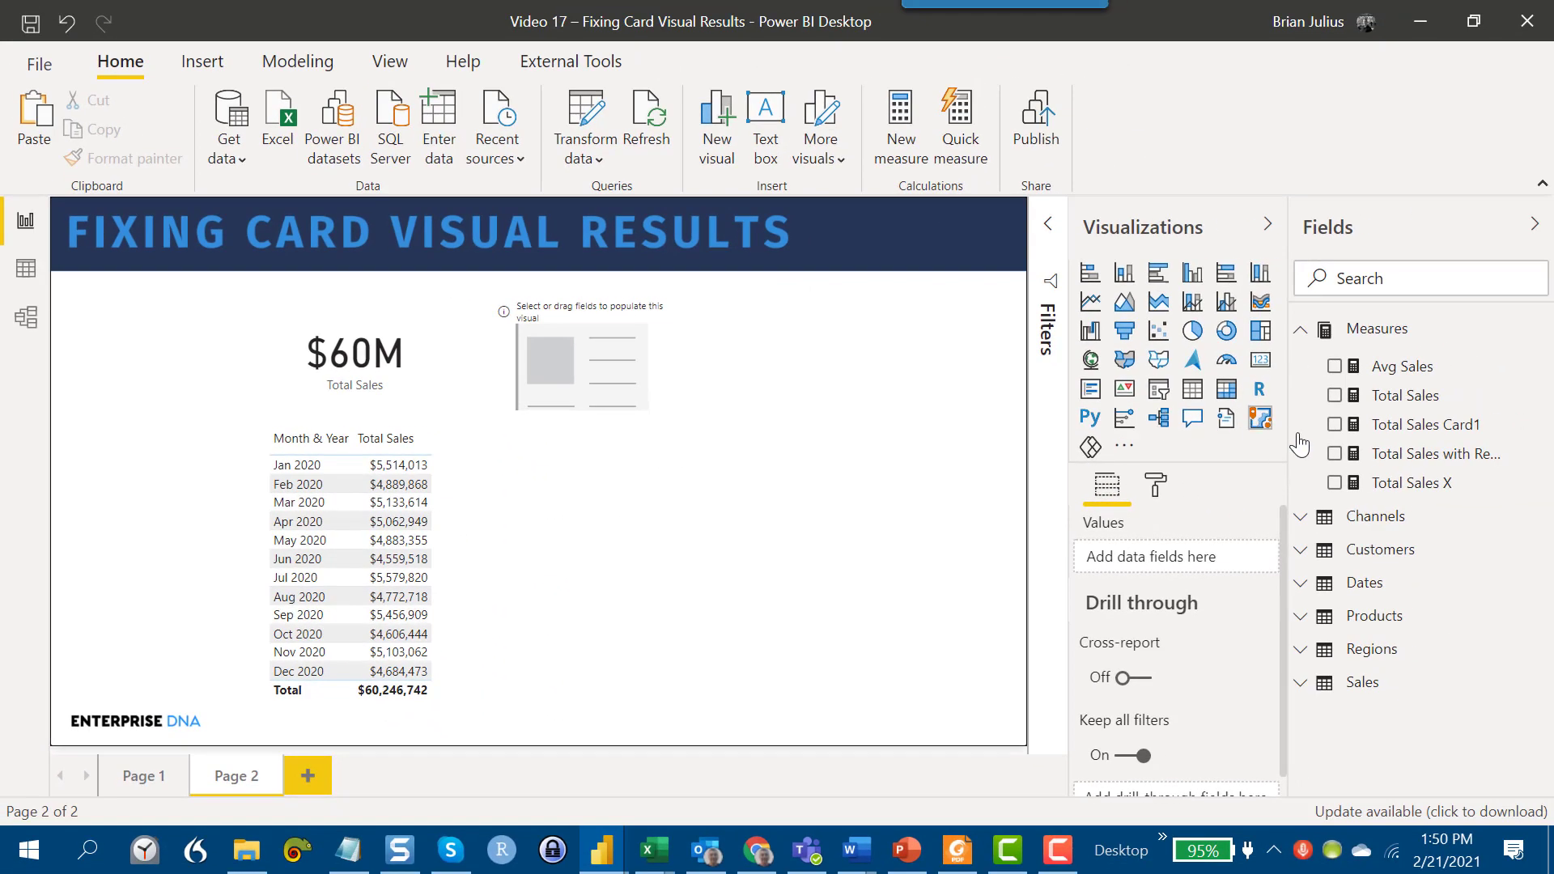
Bring up the Total Sales with Recall measure's DAX formula for review
{"action": "left_click", "coordinate": [1389, 453]}
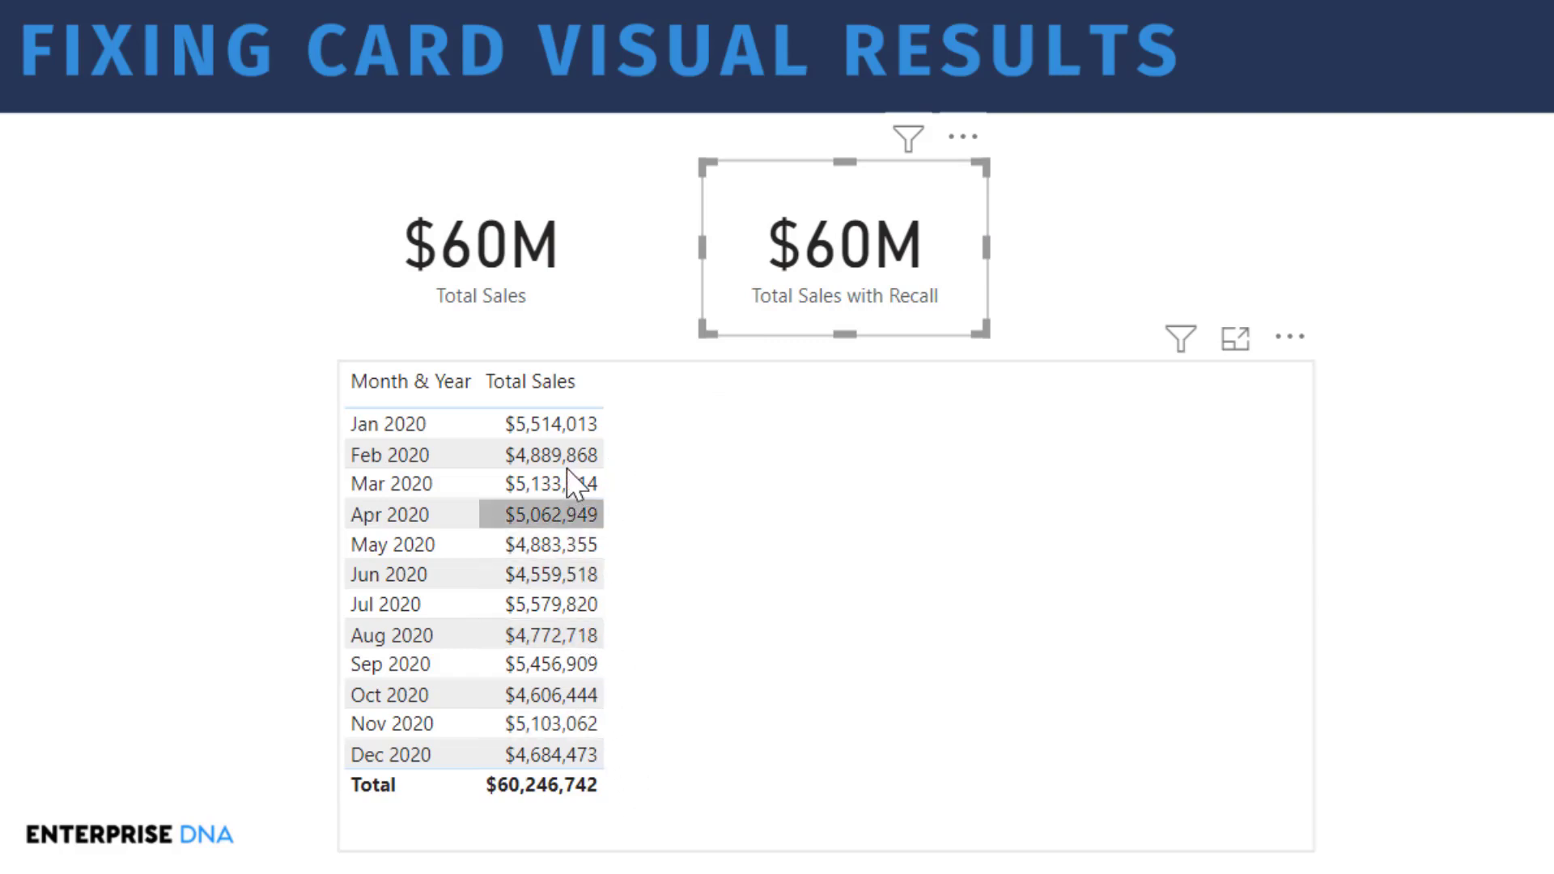
{"action": "mouse_move", "coordinate": [566, 447]}
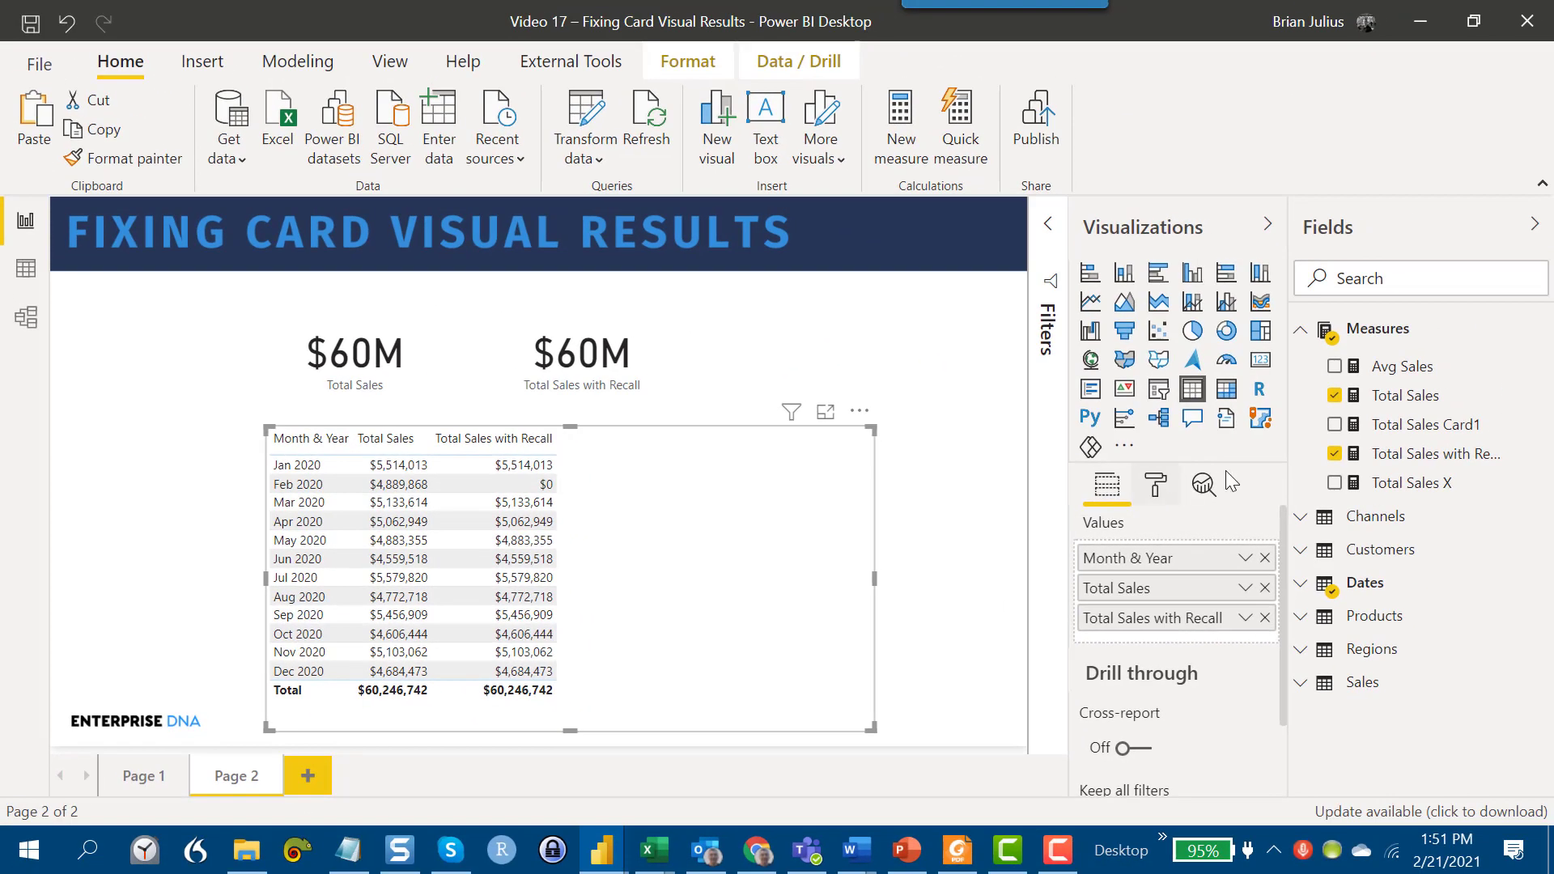
Reopen the Total Sales with Recall DAX to examine why Feb 2020 is $0
{"action": "left_click", "coordinate": [1419, 455]}
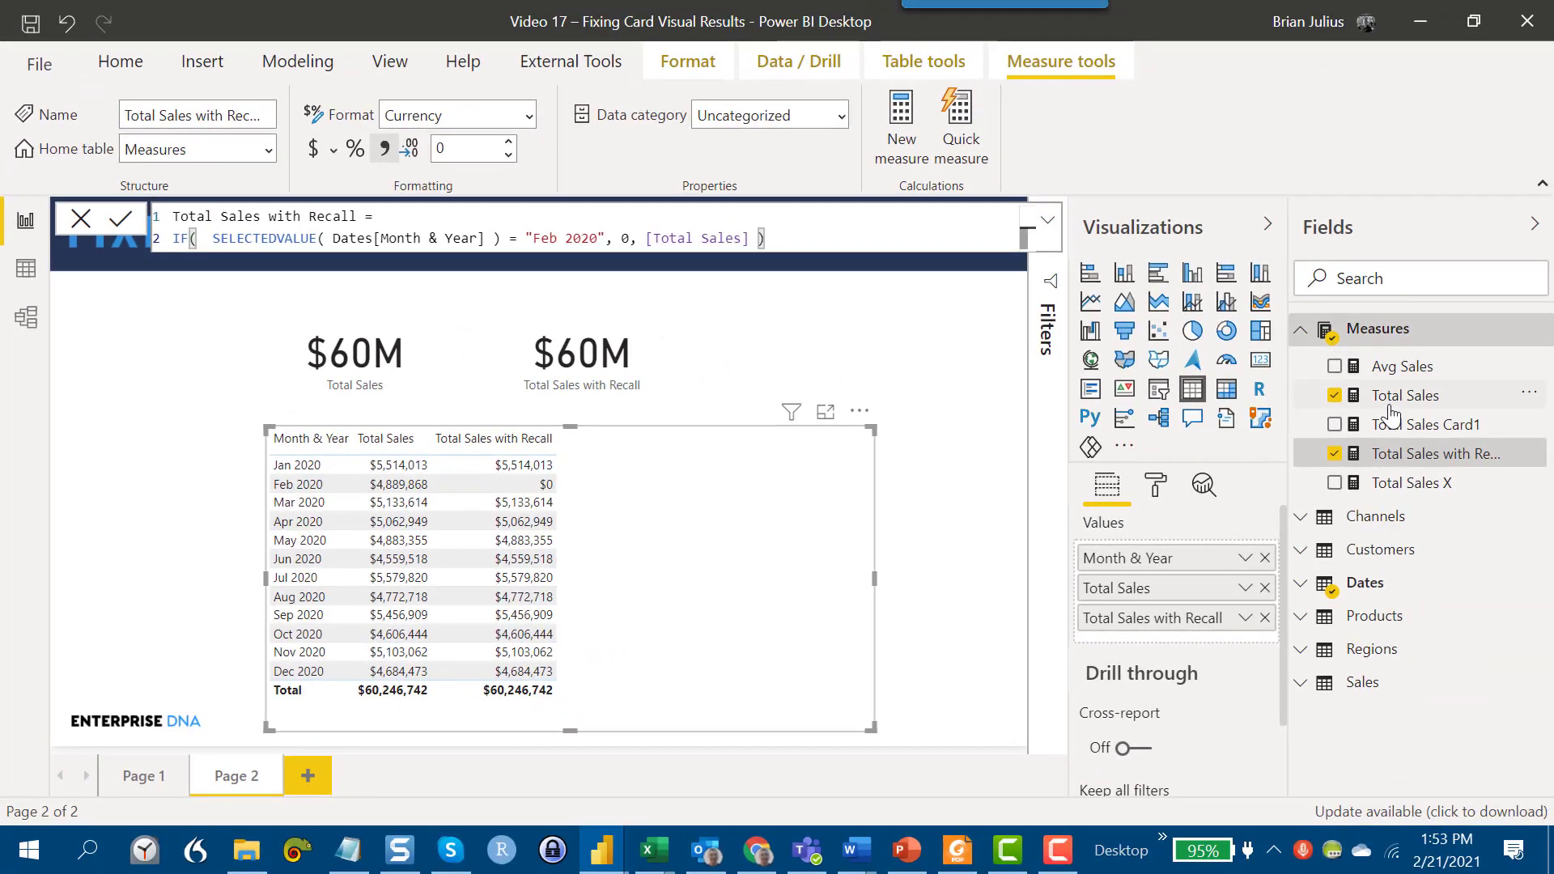
Show the Total Sales formula, SUM ( Sales[Line Total] ), in the formula bar
{"action": "left_click", "coordinate": [1387, 397]}
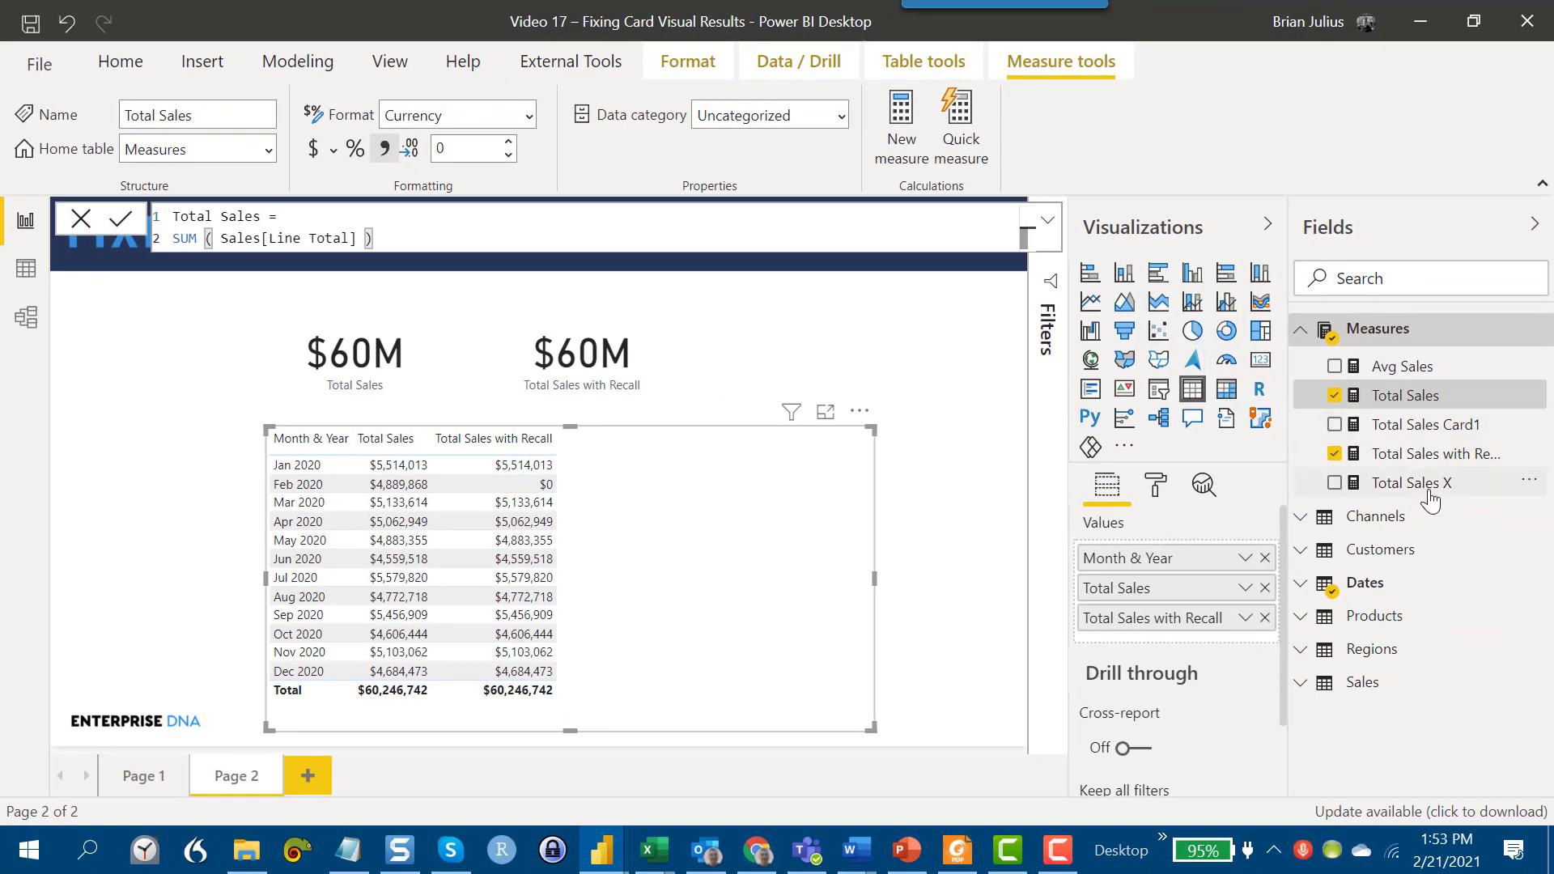
Check the Total Sales X SUMX formula and add Total Sales X as a table column
{"action": "left_click", "coordinate": [1428, 484]}
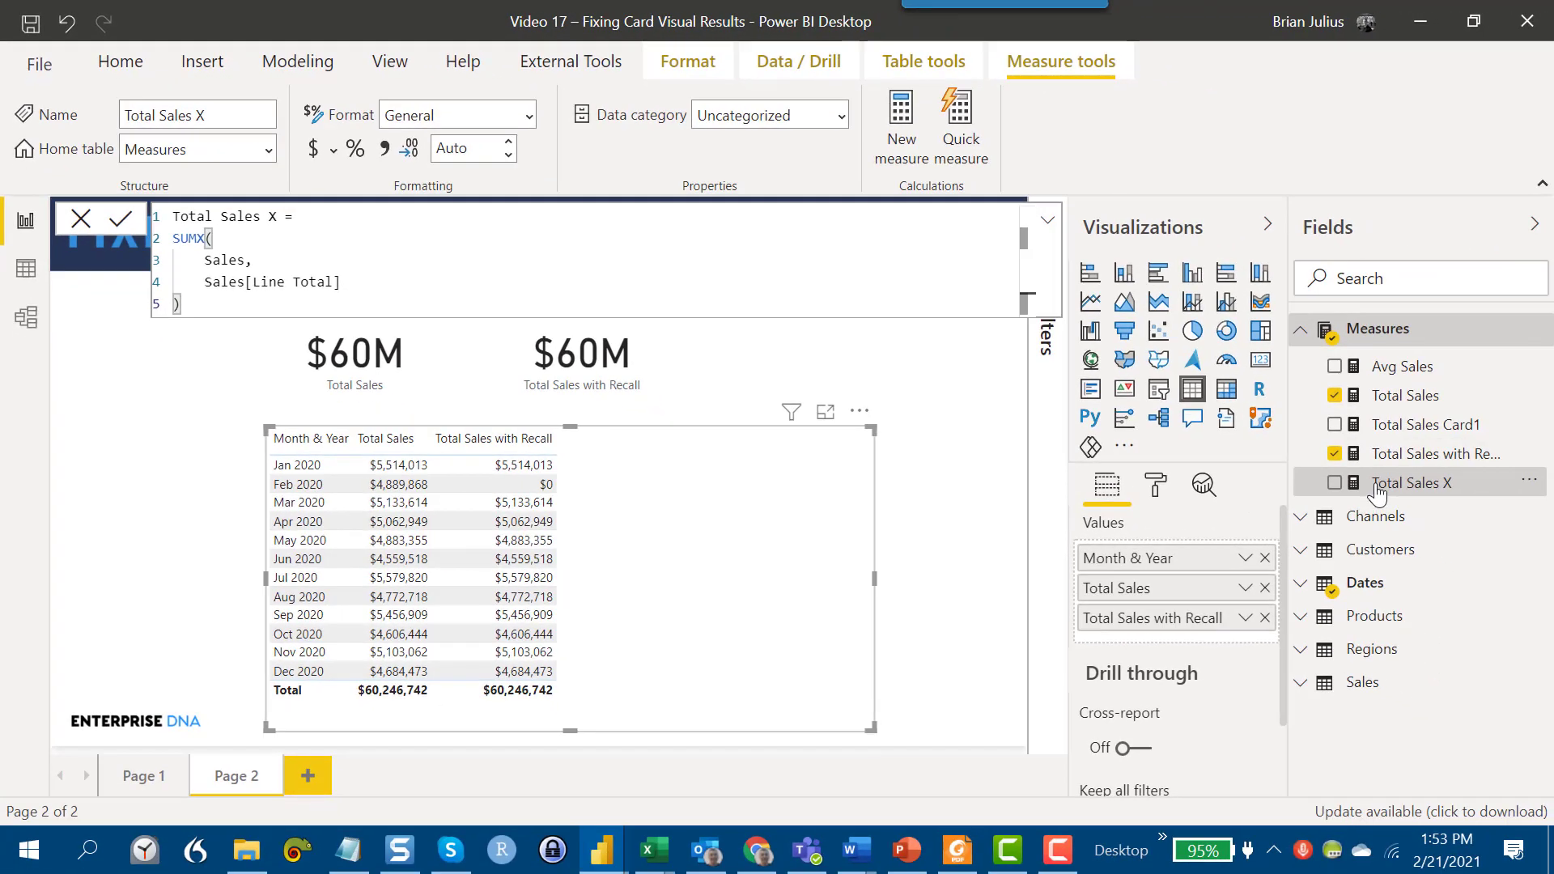
{"action": "left_click_drag", "start_coordinate": [1354, 490], "coordinate": [1114, 610]}
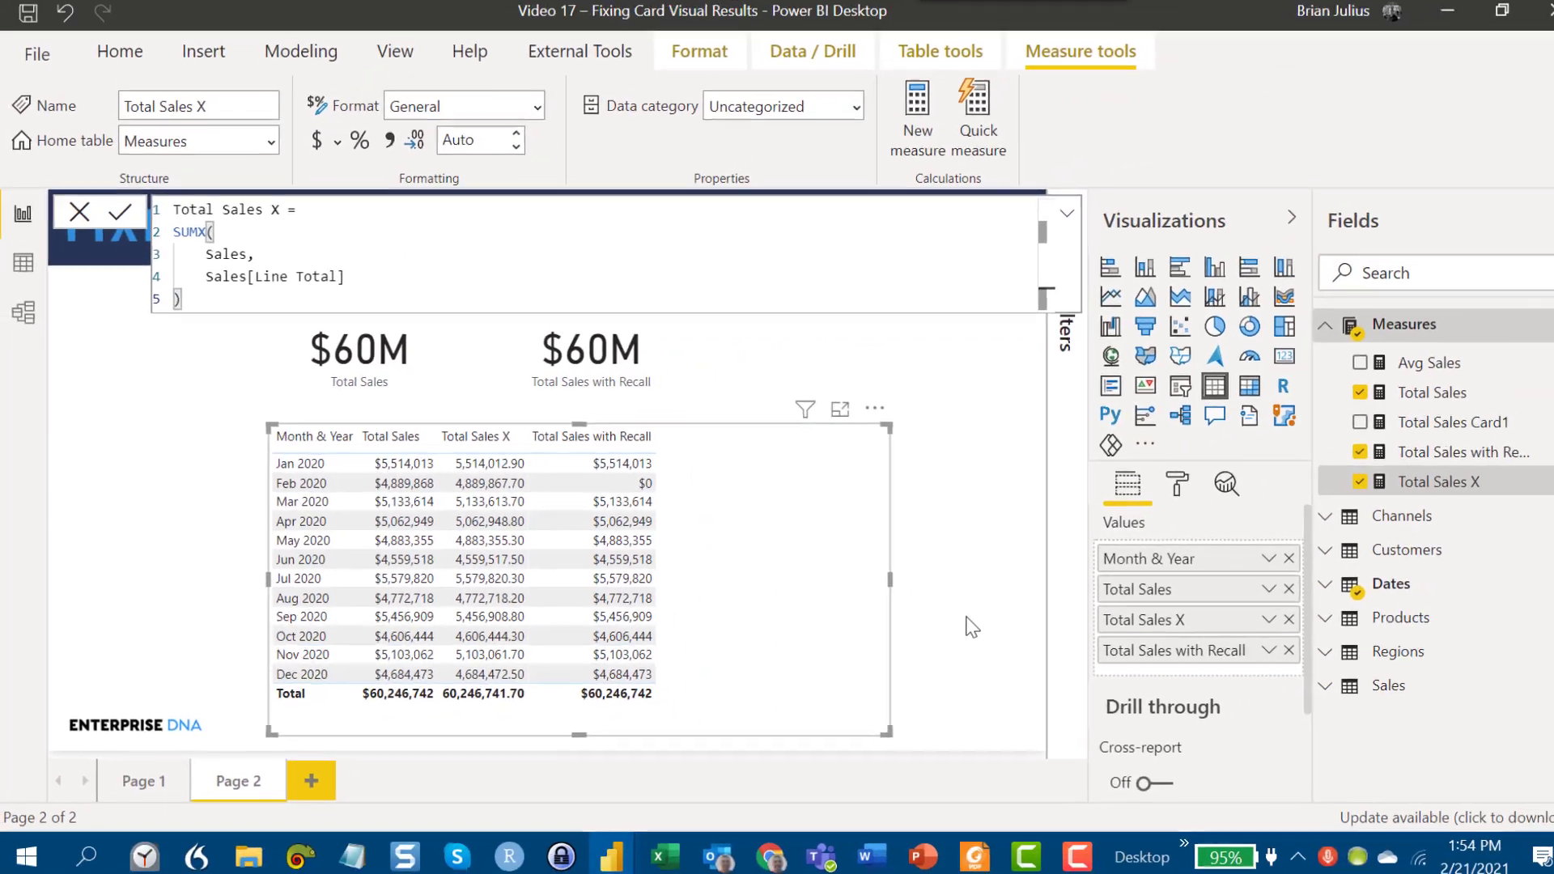
{"action": "left_click", "coordinate": [1370, 345]}
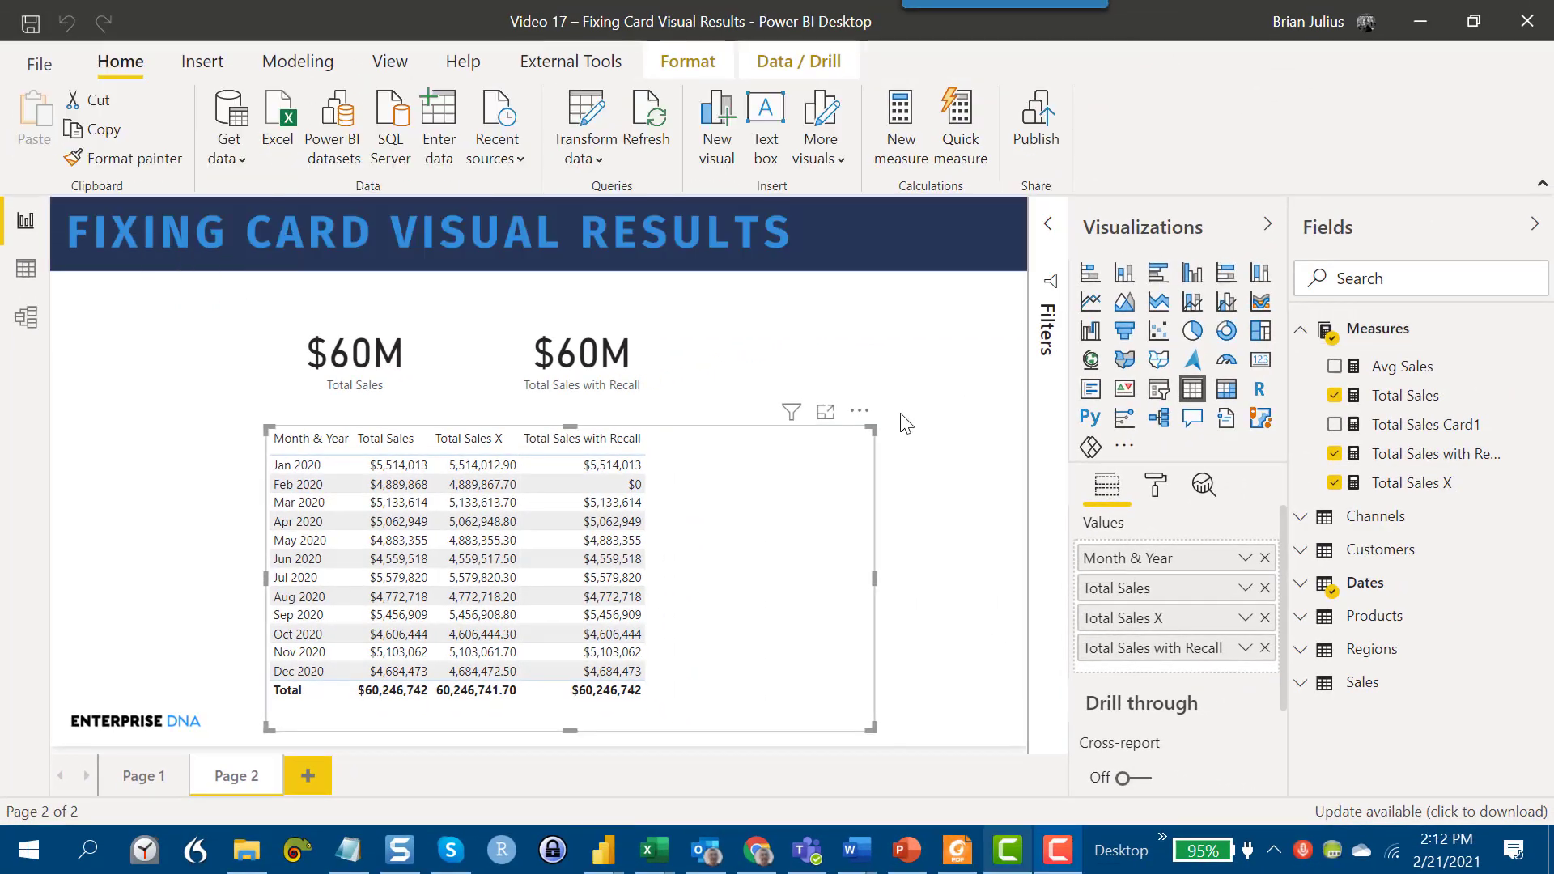
Launch Tabular Editor 3 from External Tools against this report's model
{"action": "left_click", "coordinate": [591, 63]}
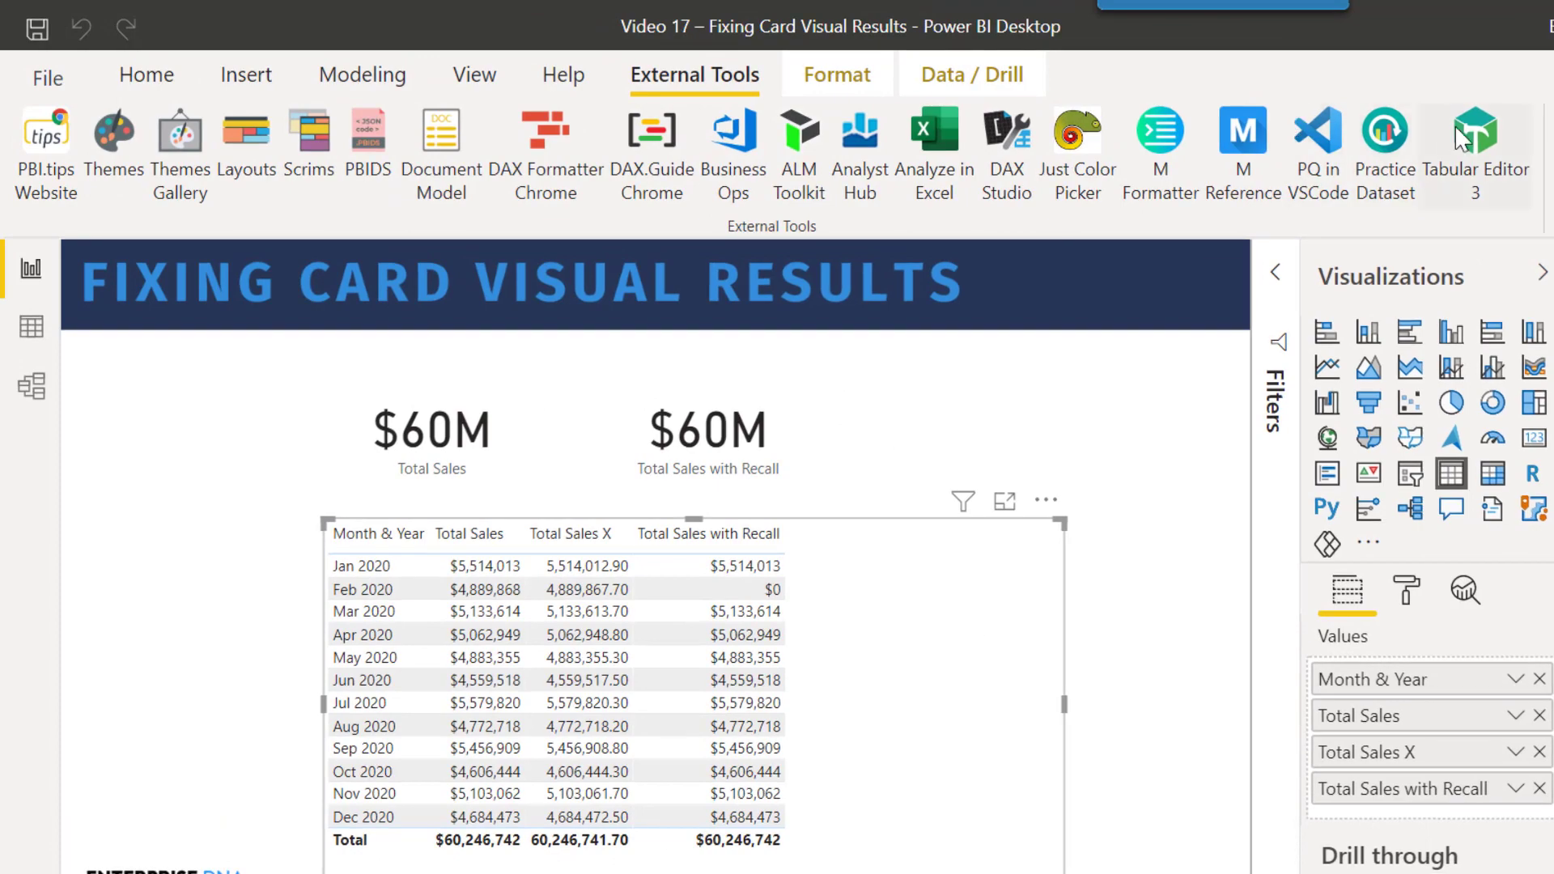
{"action": "left_click", "coordinate": [1480, 133]}
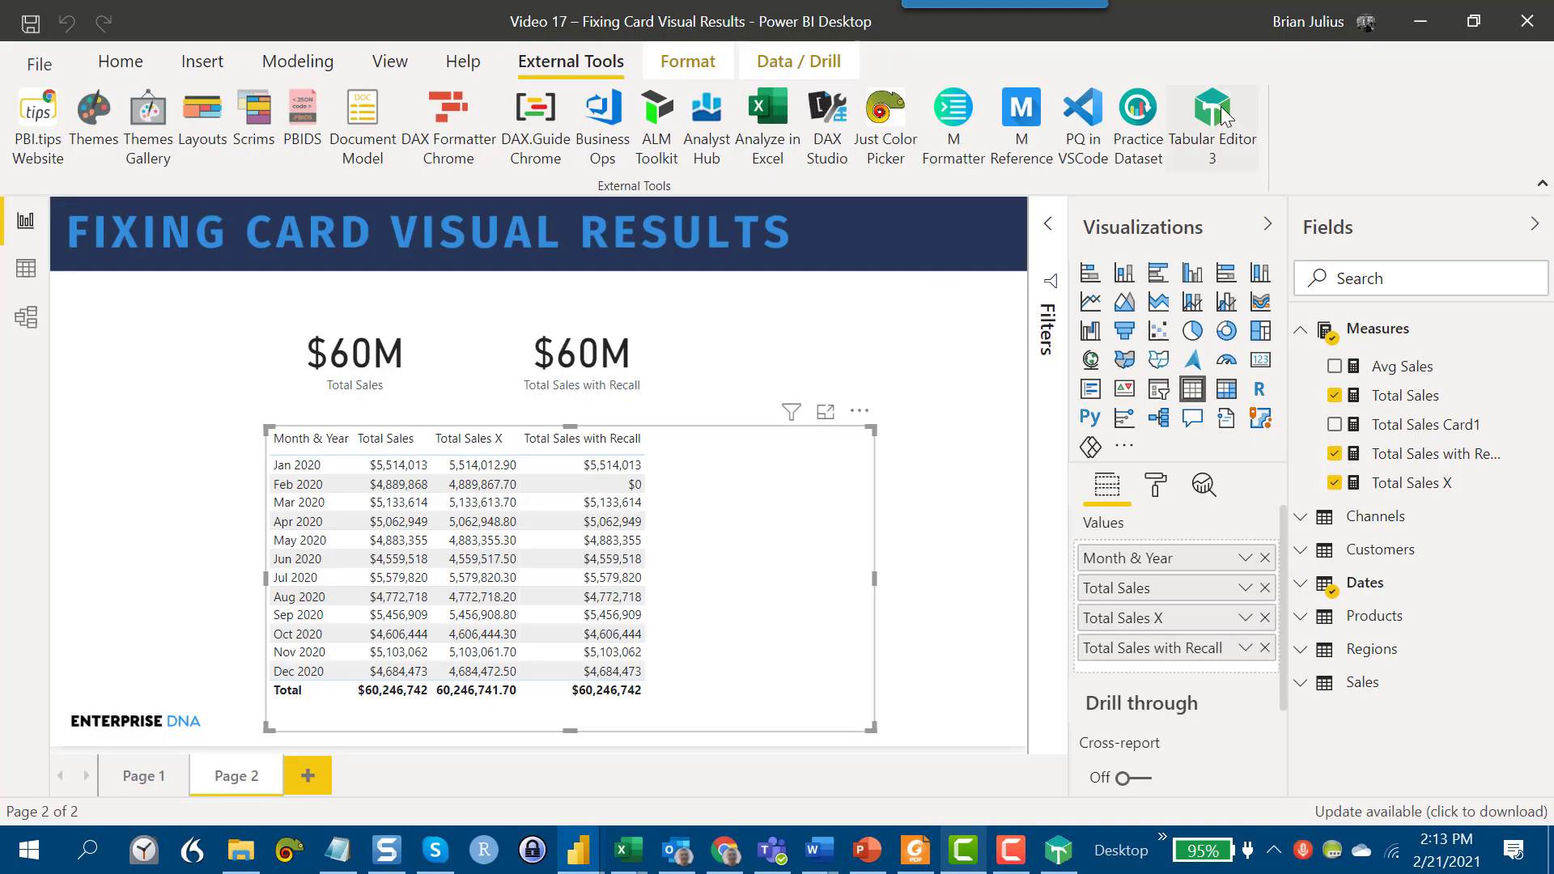
Create a new measure in the Measures table and name it Total Sales Card
{"action": "left_click", "coordinate": [1058, 850]}
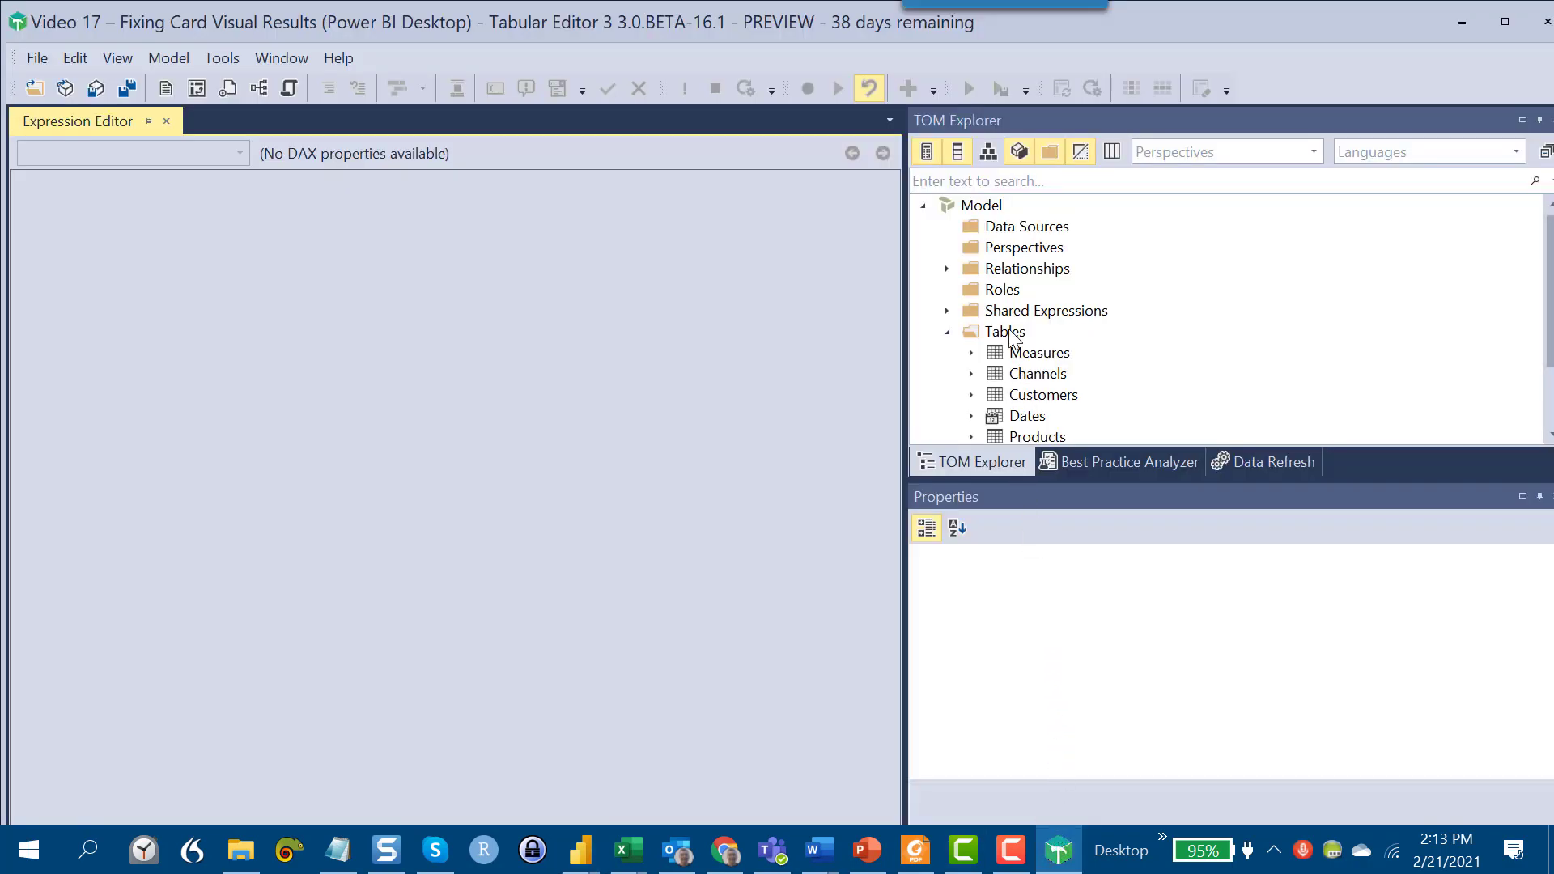
{"action": "left_click", "coordinate": [1026, 353]}
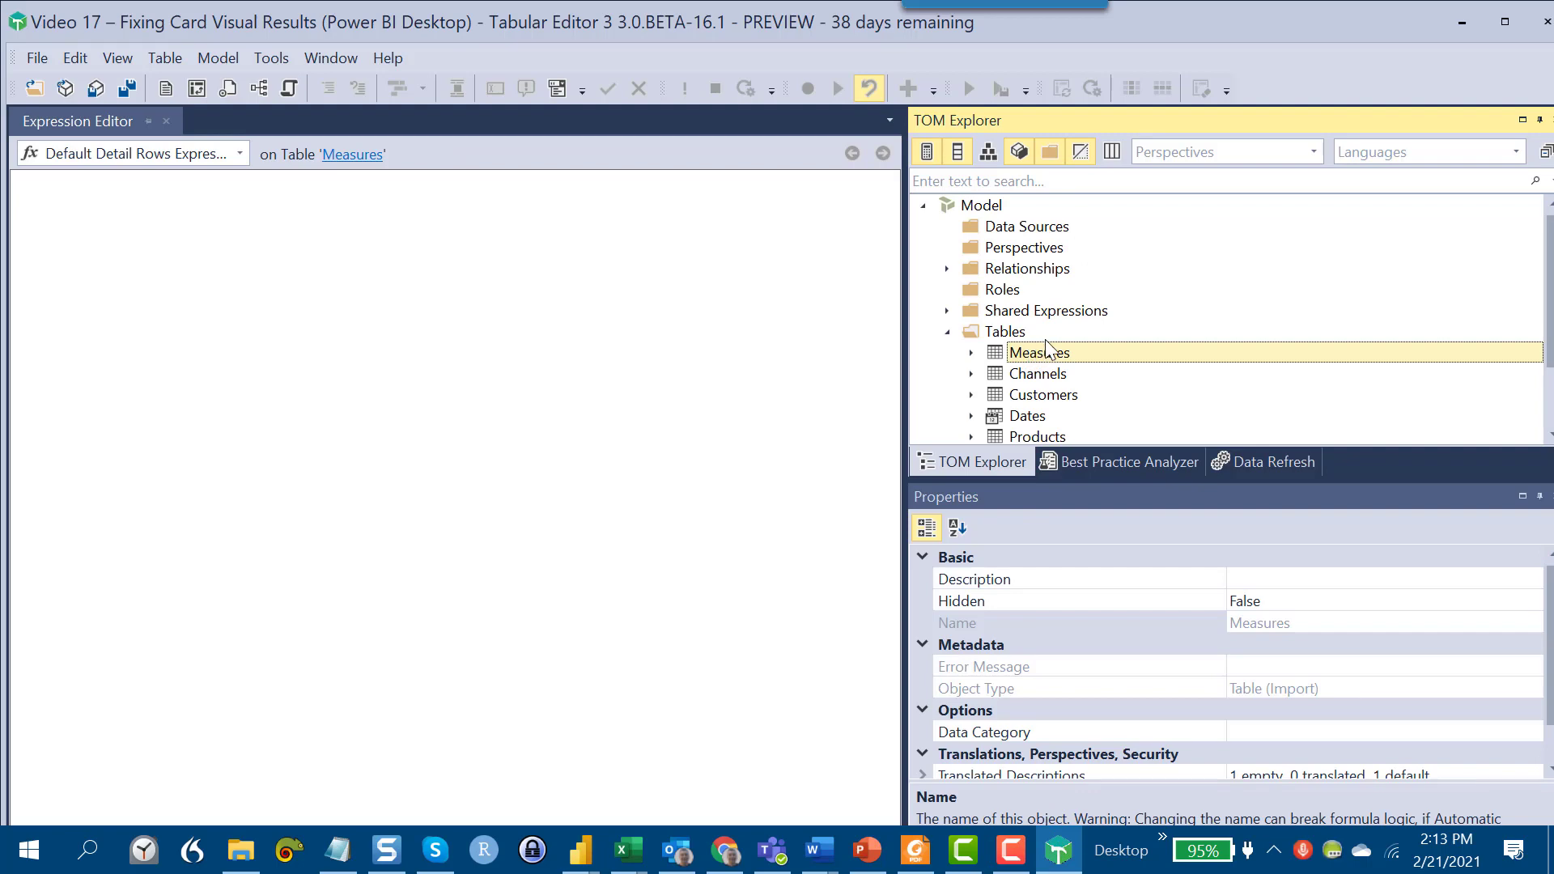
{"action": "right_click", "coordinate": [1074, 348]}
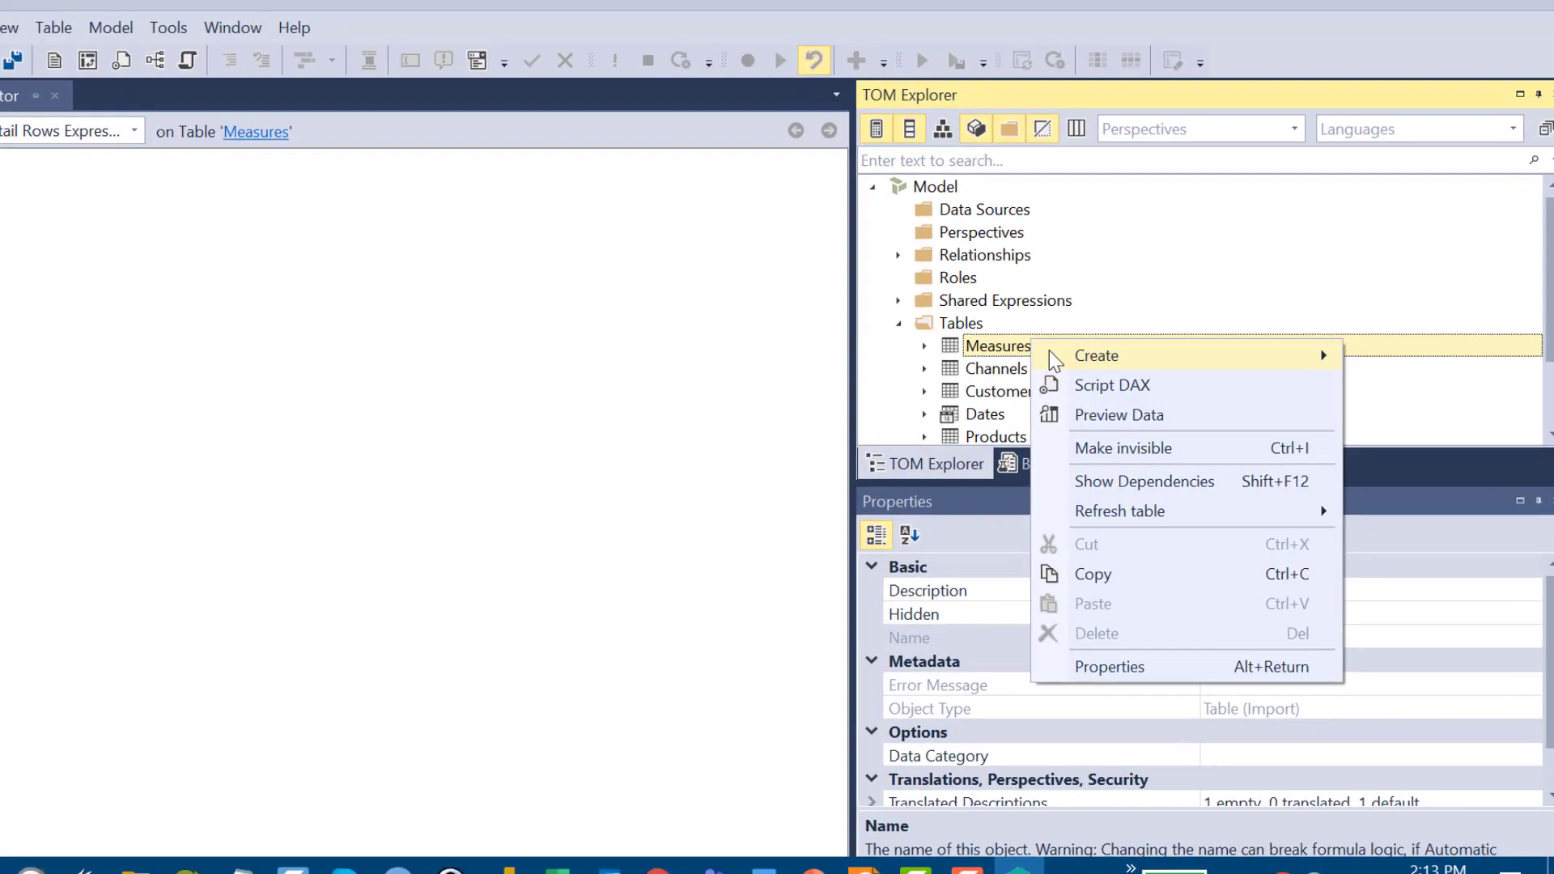
{"action": "mouse_move", "coordinate": [1263, 364]}
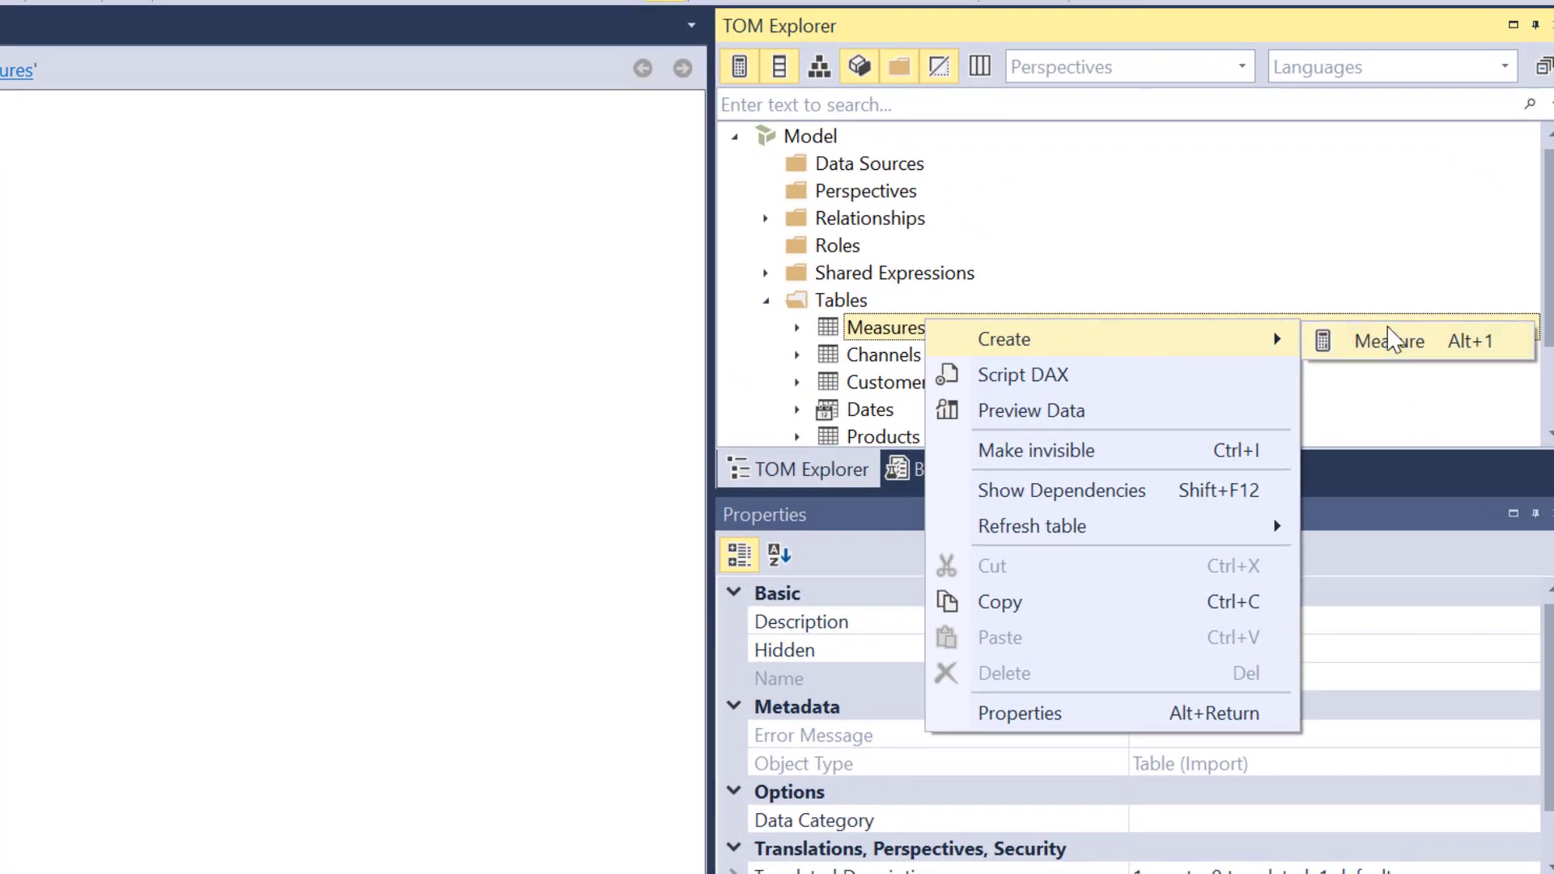
{"action": "left_click", "coordinate": [1397, 341]}
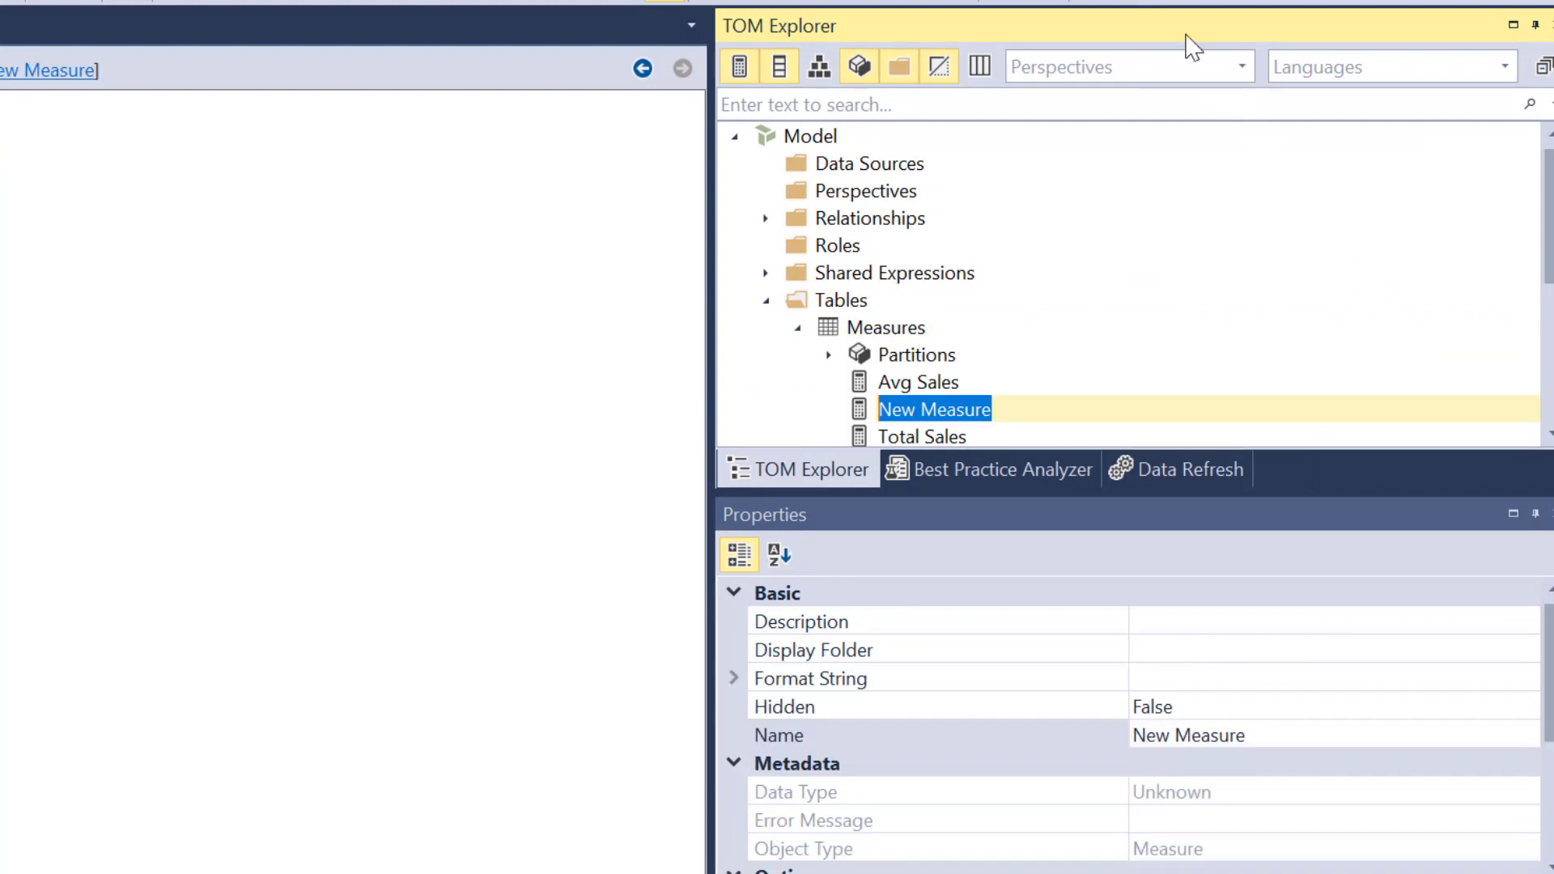
{"action": "type", "text": "Total"}
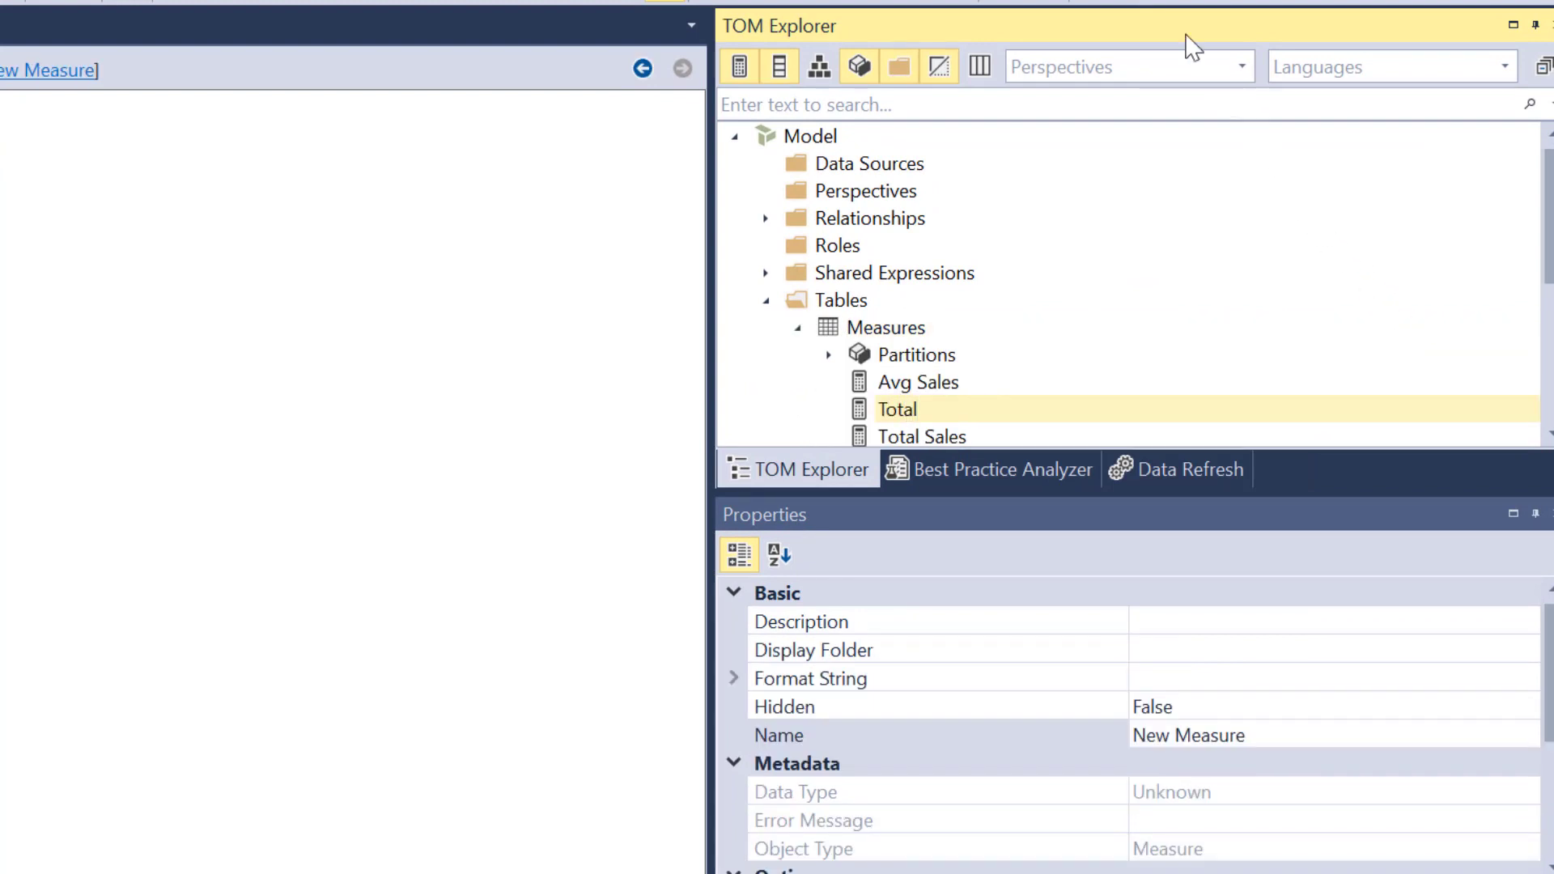
{"action": "type", "text": " Sales Card"}
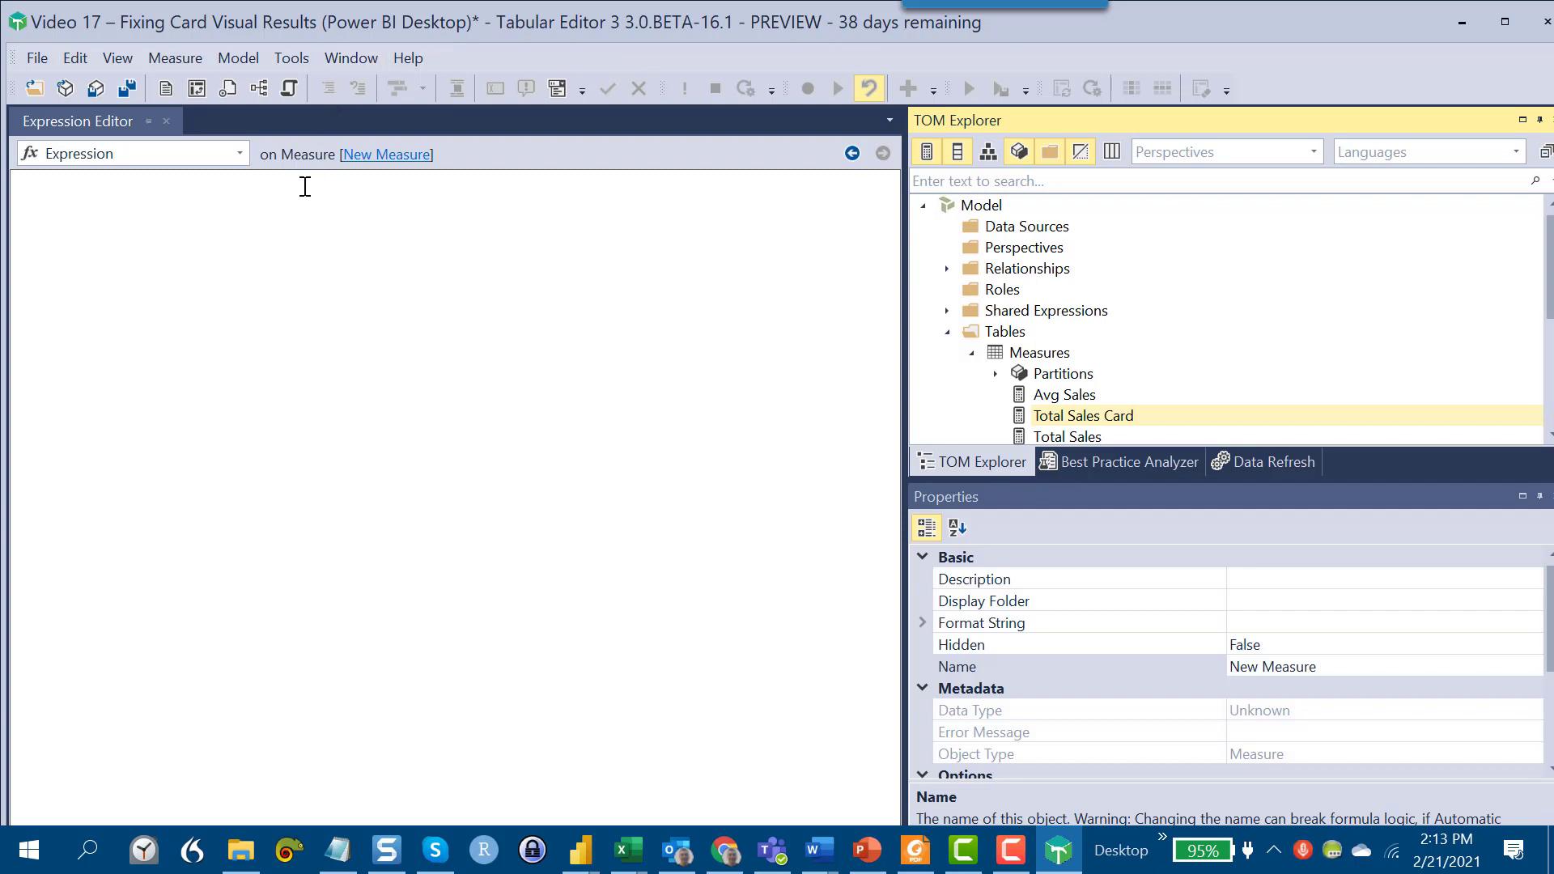
Begin the Total Sales Card expression as SUMX with a nested ADDCOLUMNS call
{"action": "left_click", "coordinate": [248, 191]}
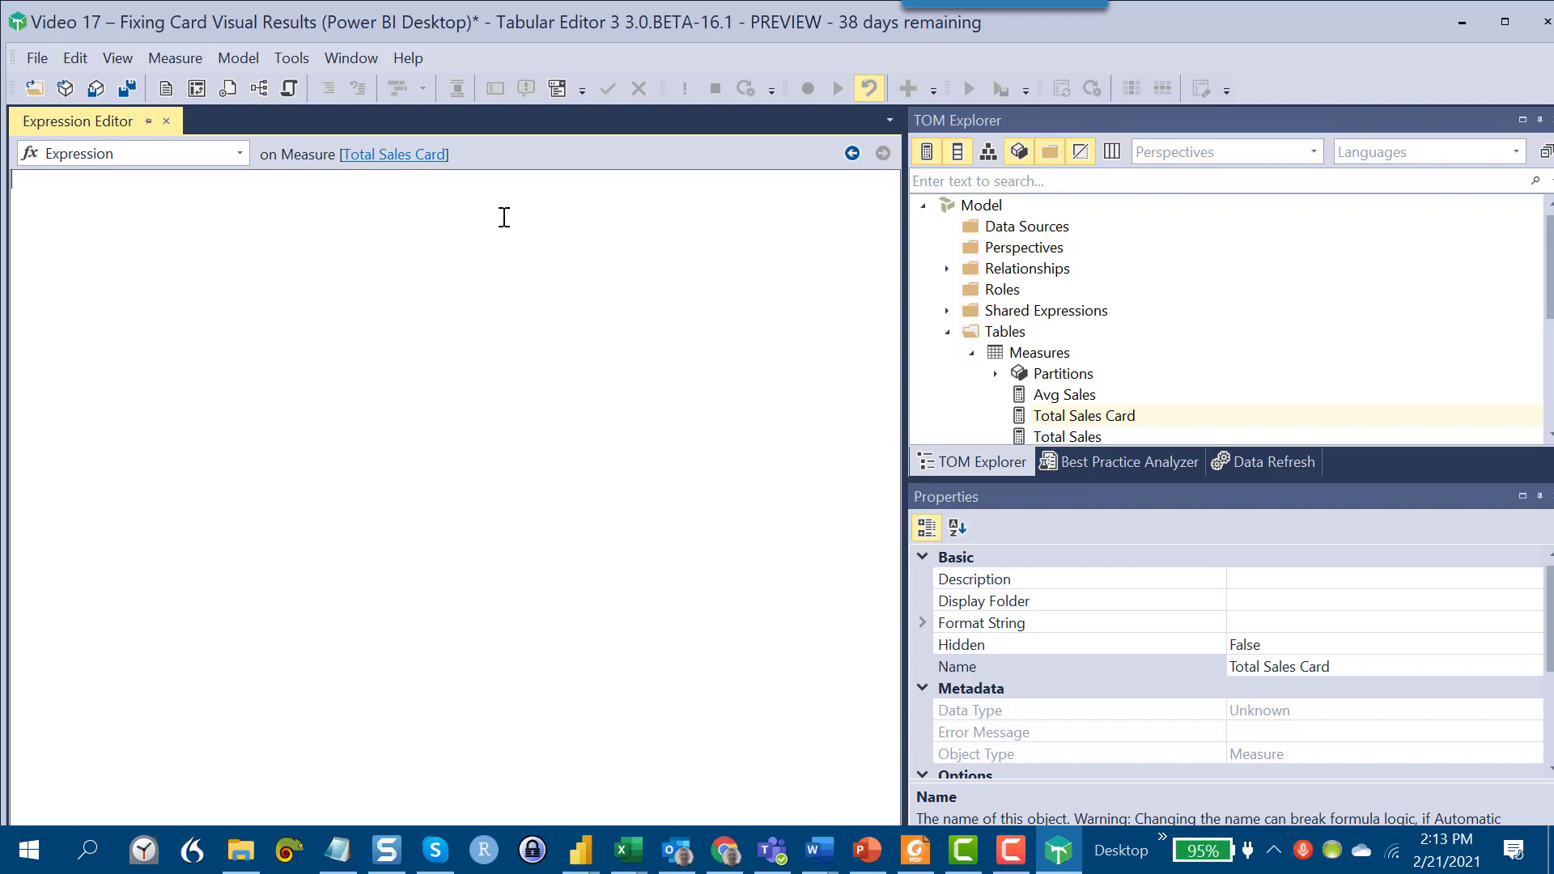
{"action": "type", "text": "su"}
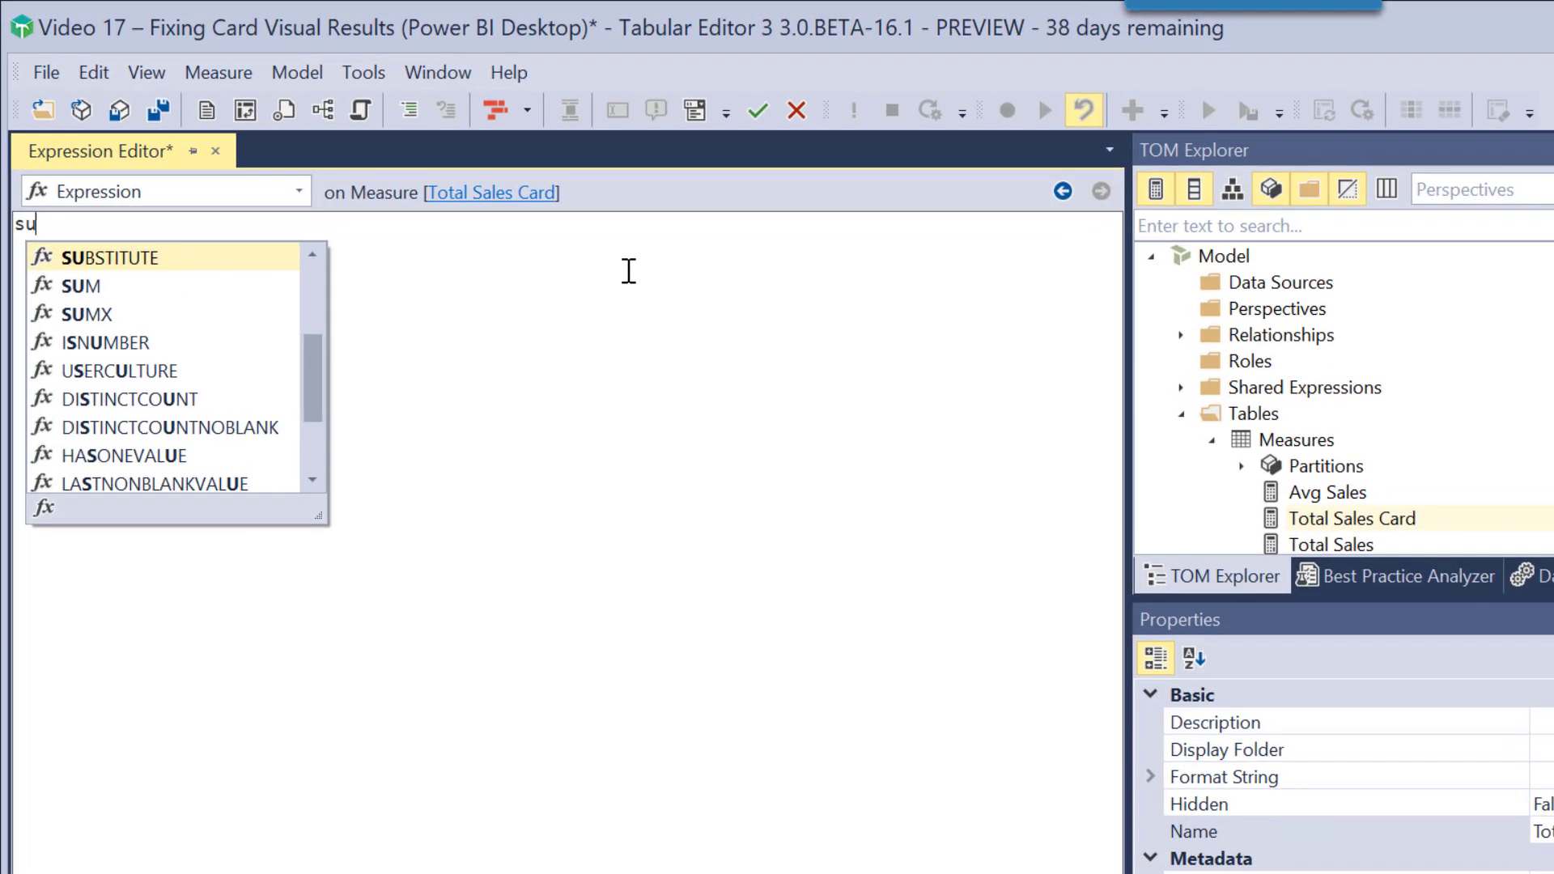
{"action": "type", "text": "m"}
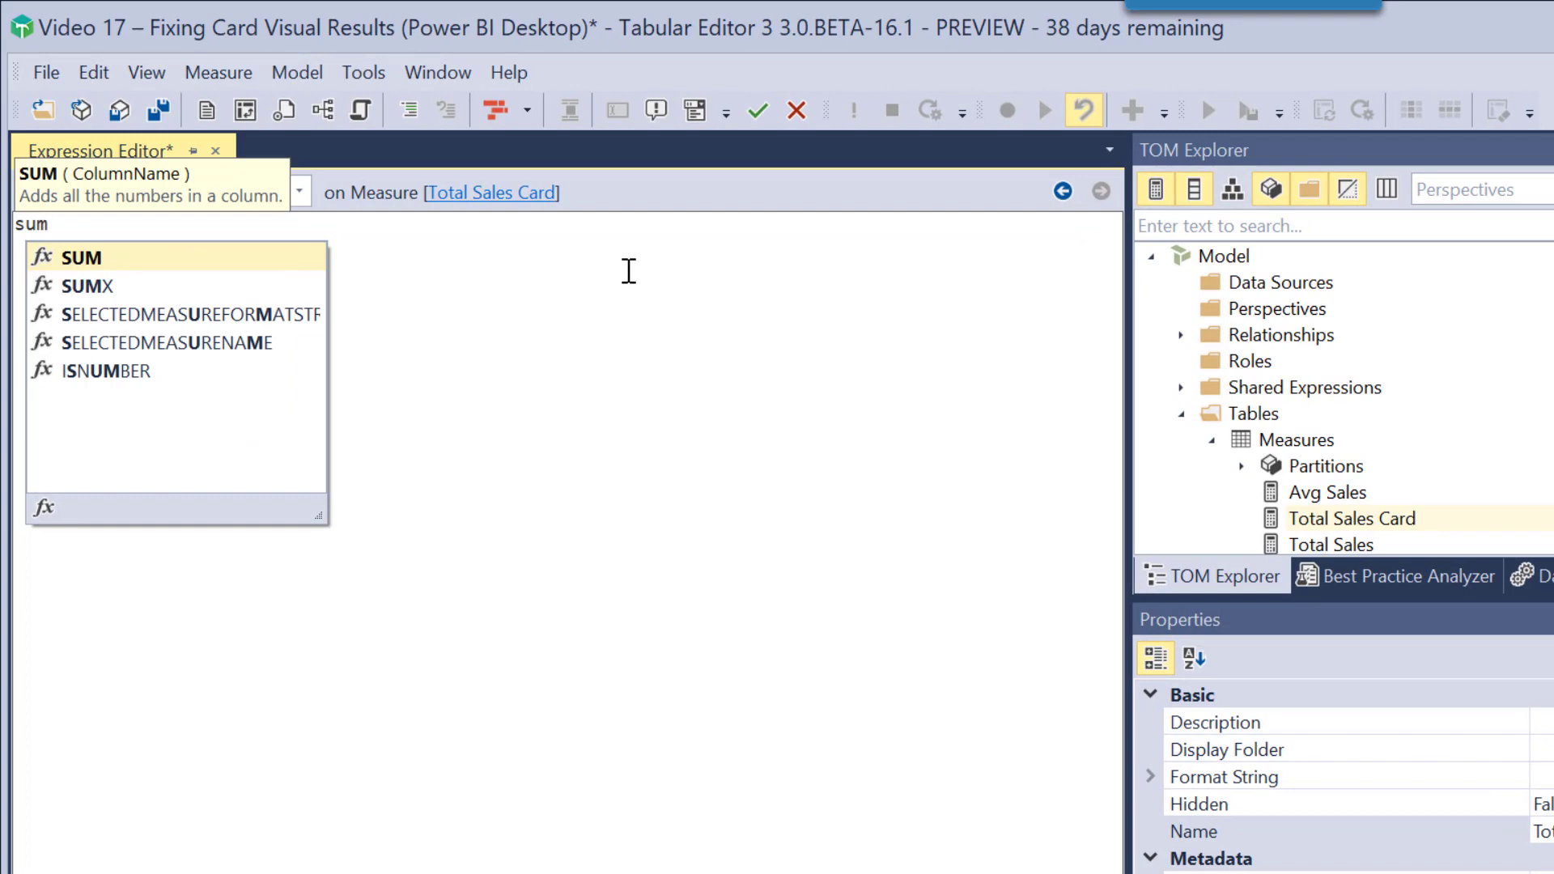
{"action": "key", "text": "Down"}
{"action": "key", "text": "Tab"}
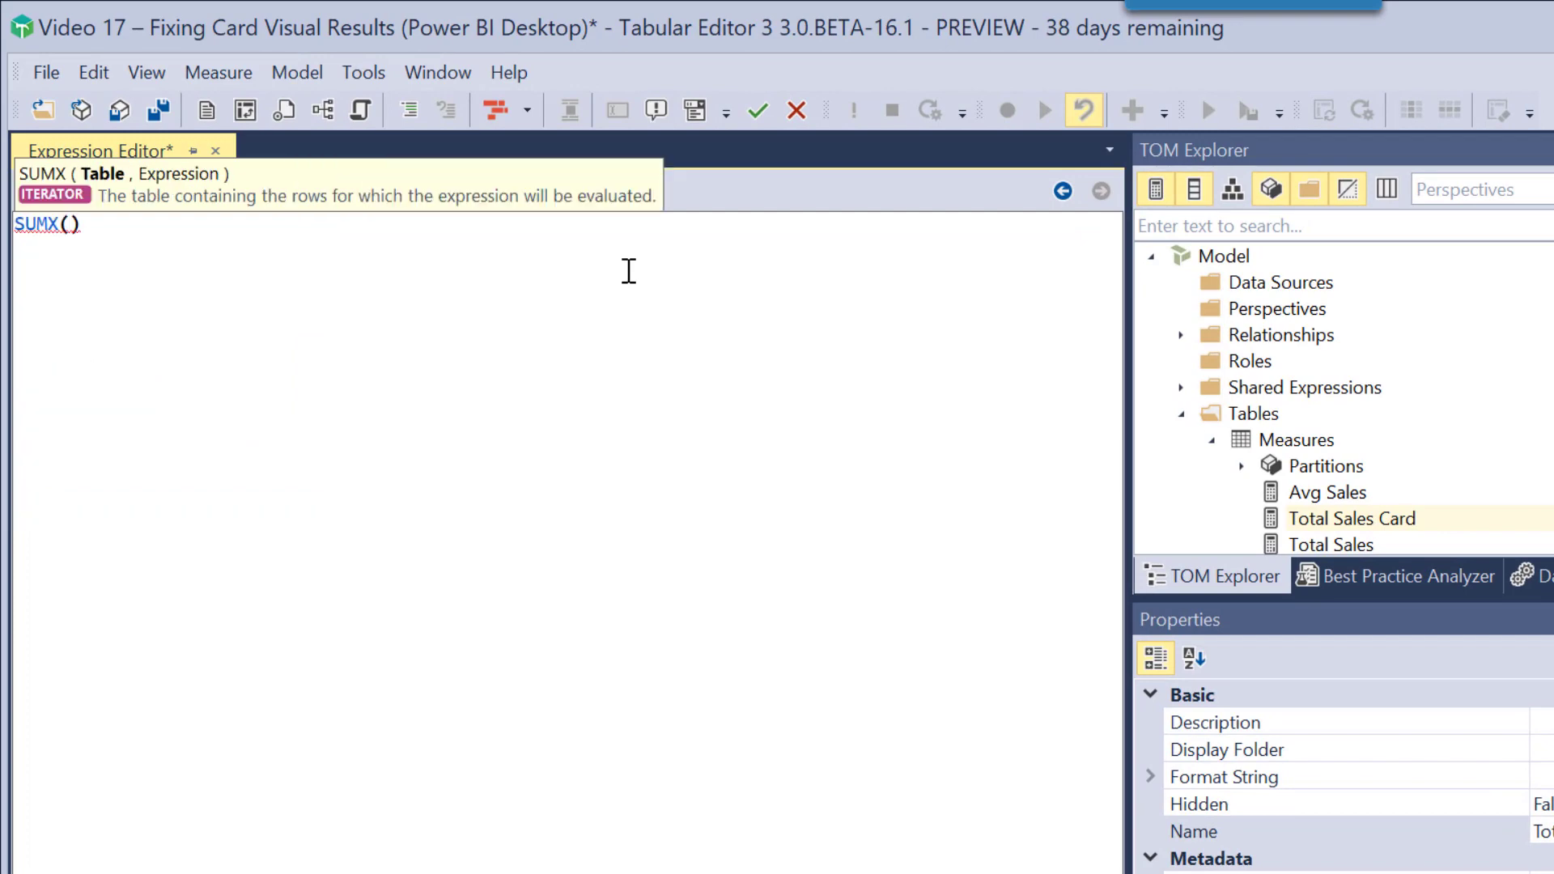
{"action": "key", "text": "Return"}
{"action": "type", "text": "add"}
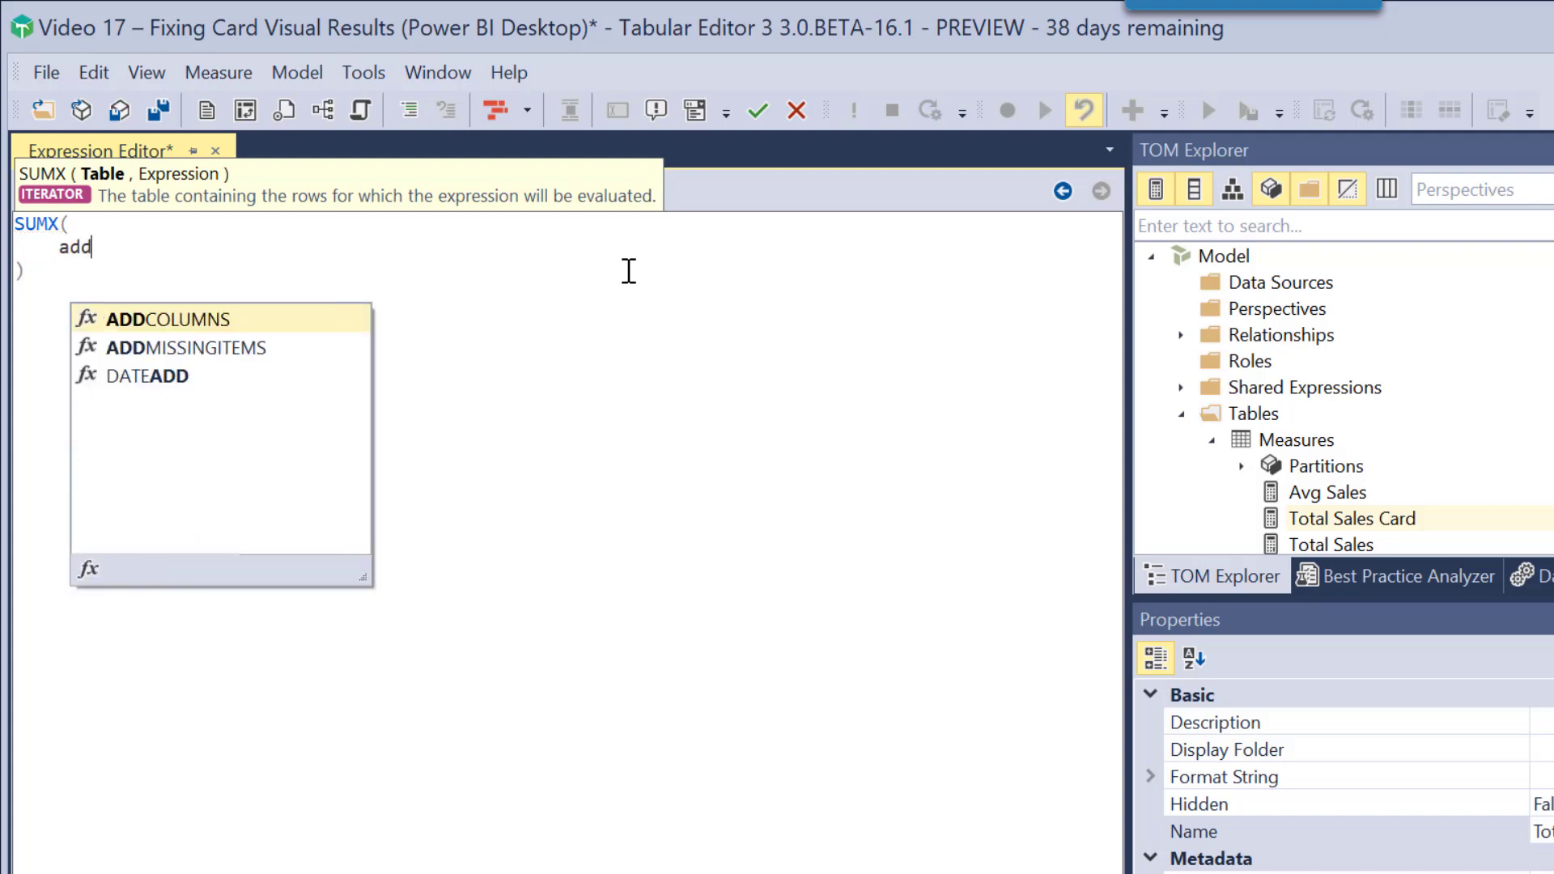
{"action": "key", "text": "Tab"}
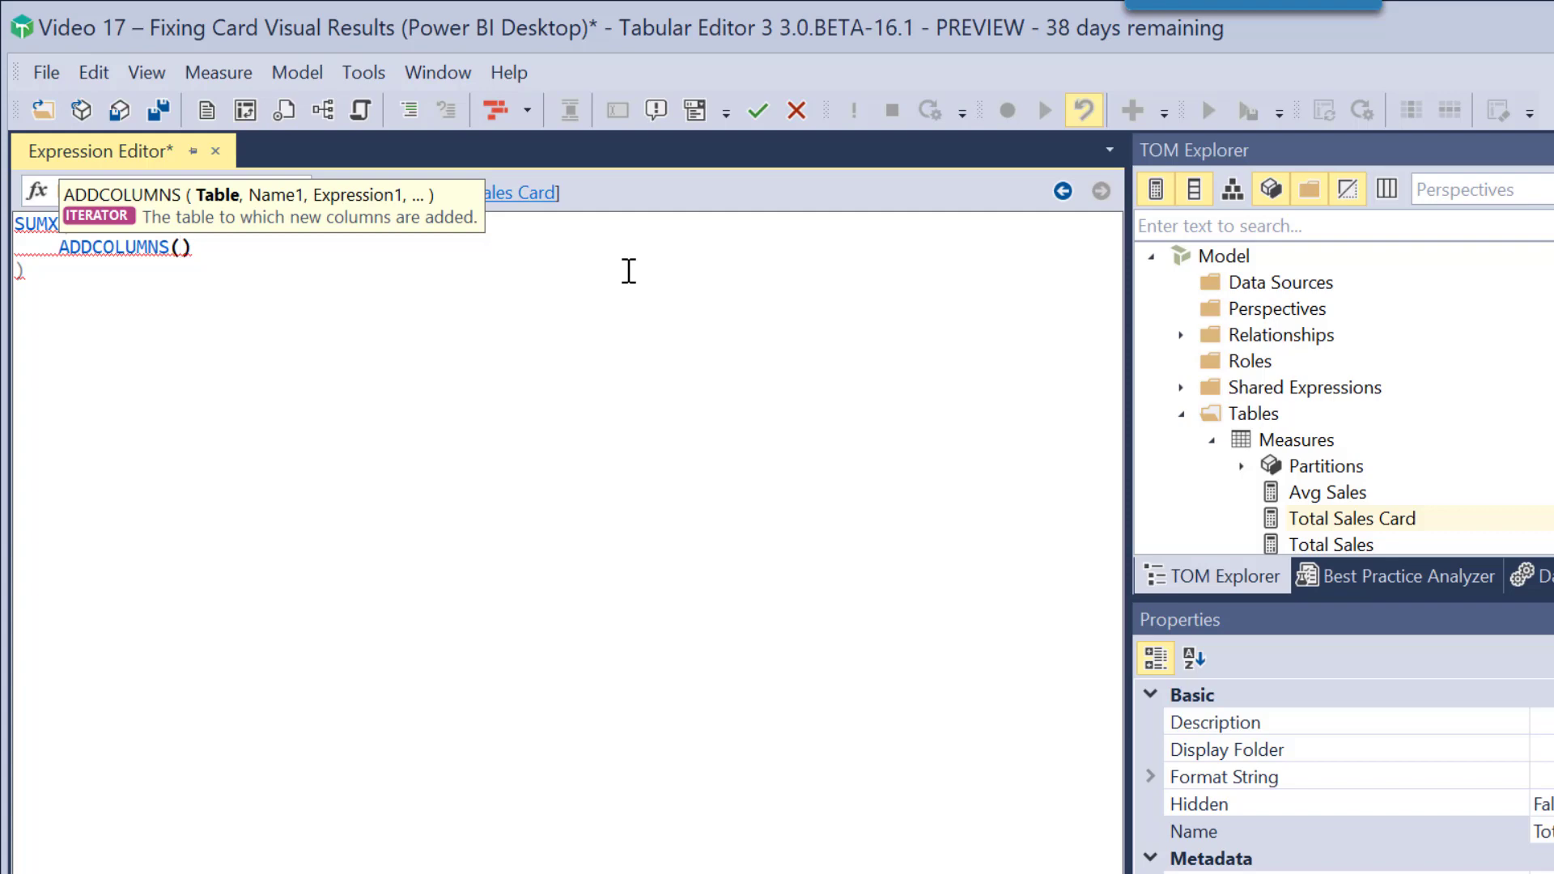
{"action": "key", "text": "Return"}
Enter SUMMARIZE('Dates', 'Dates'[Month & Year]) as the ADDCOLUMNS table argument
{"action": "type", "text": "su"}
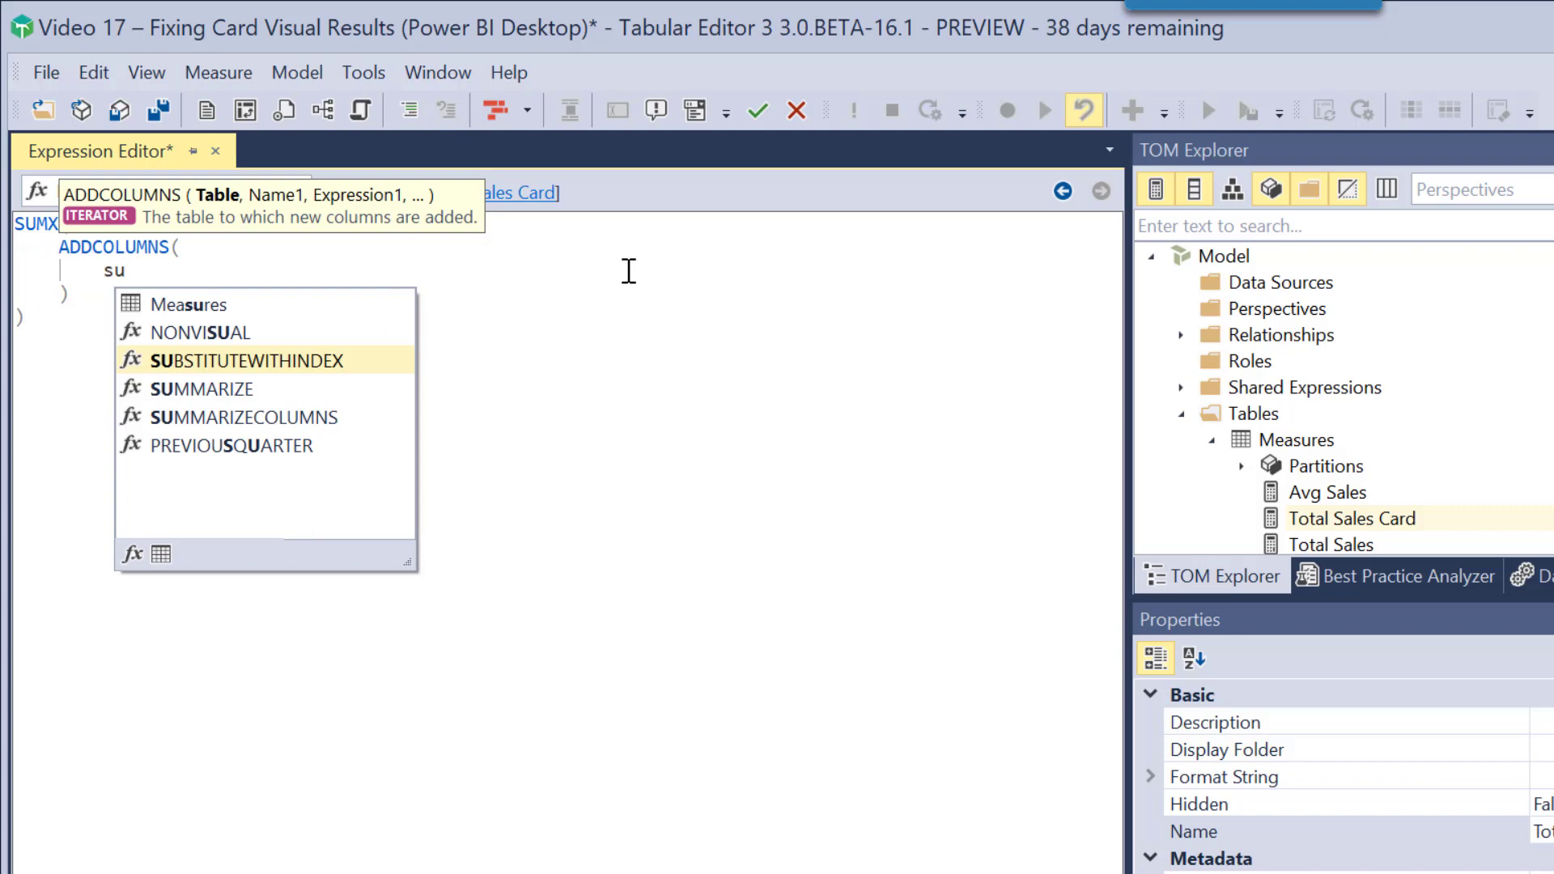
{"action": "type", "text": "mm"}
{"action": "key", "text": "Tab"}
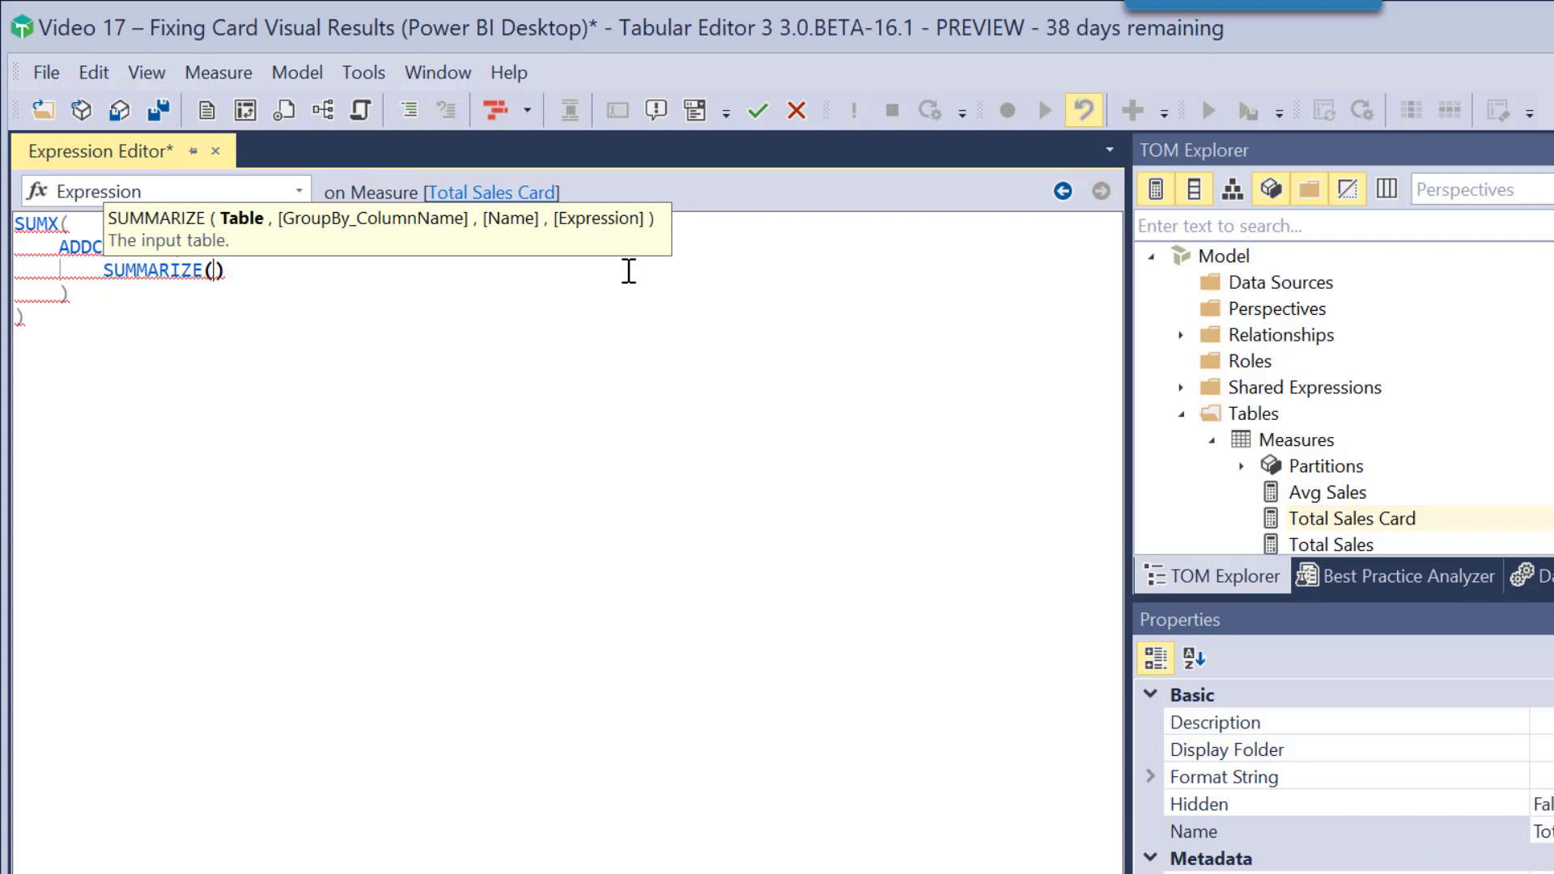
{"action": "type", "text": "da"}
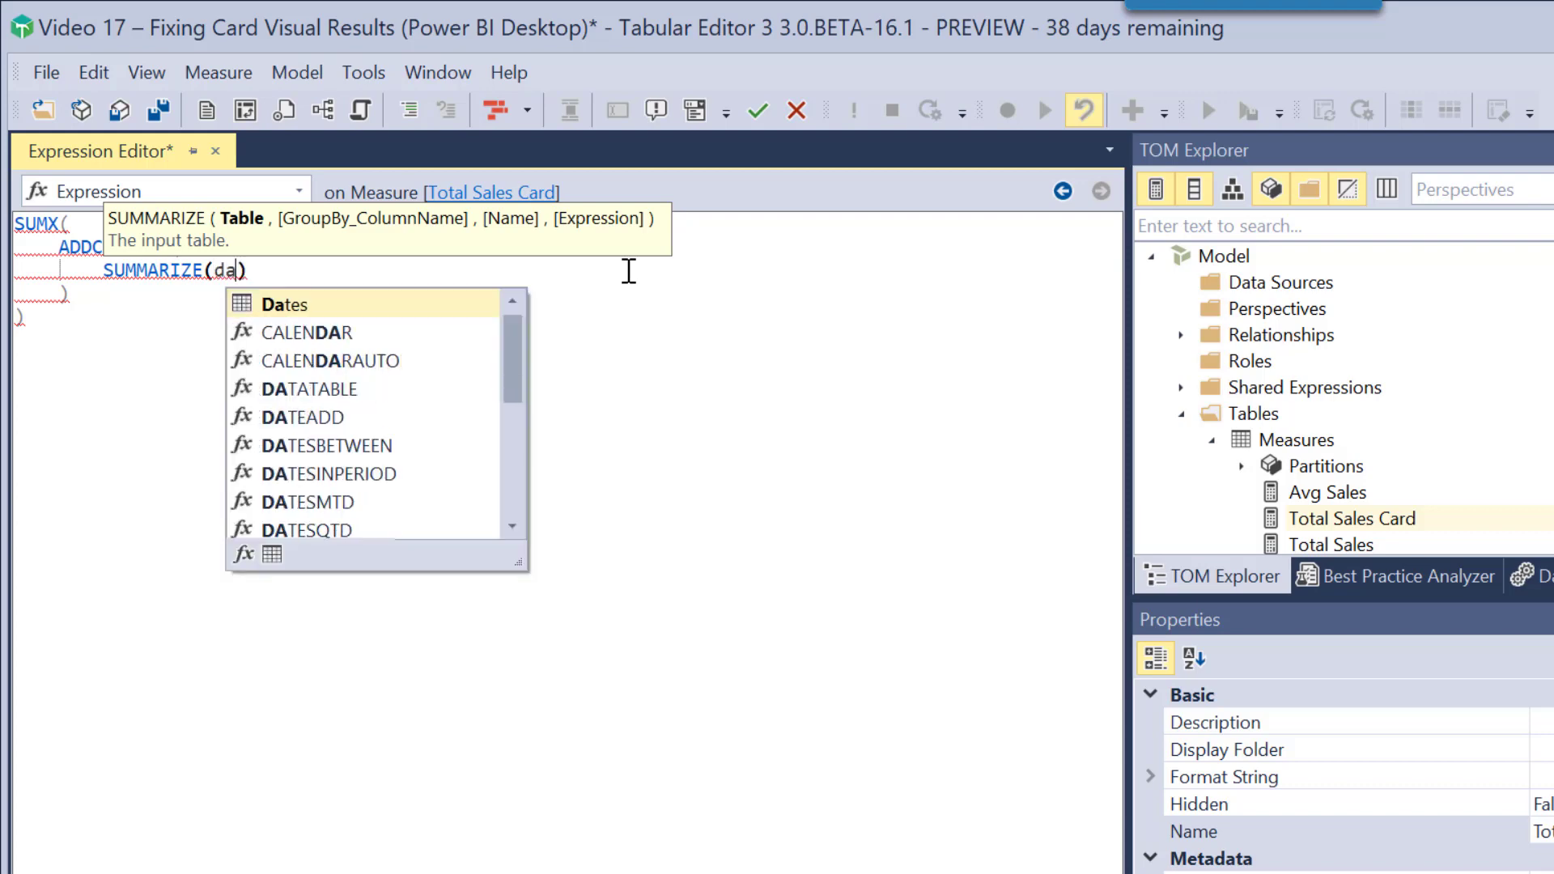
{"action": "key", "text": "Tab"}
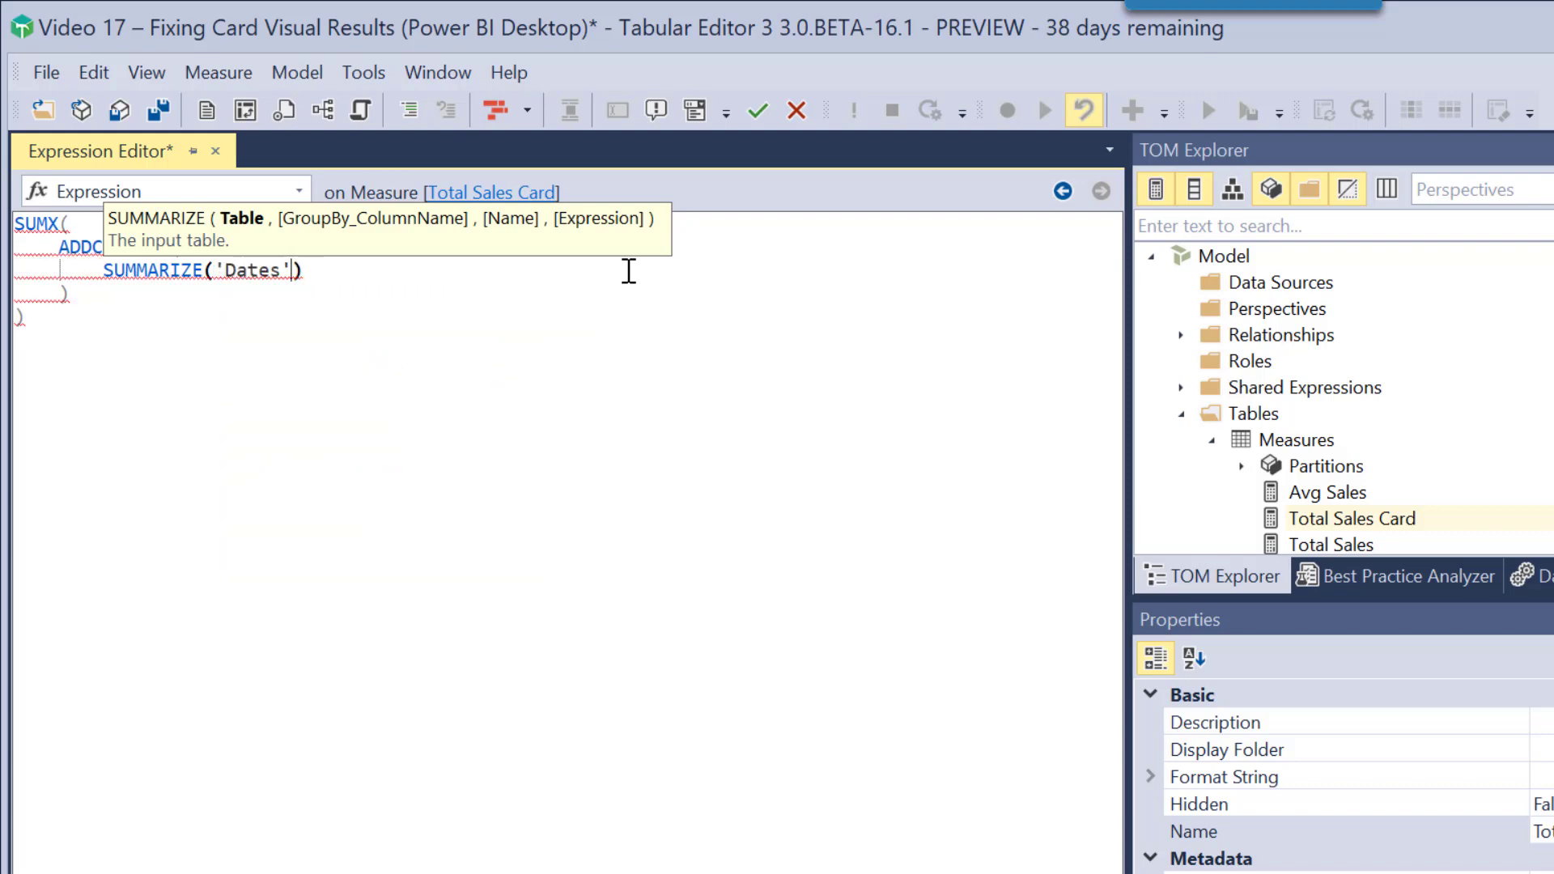
{"action": "type", "text": ", "}
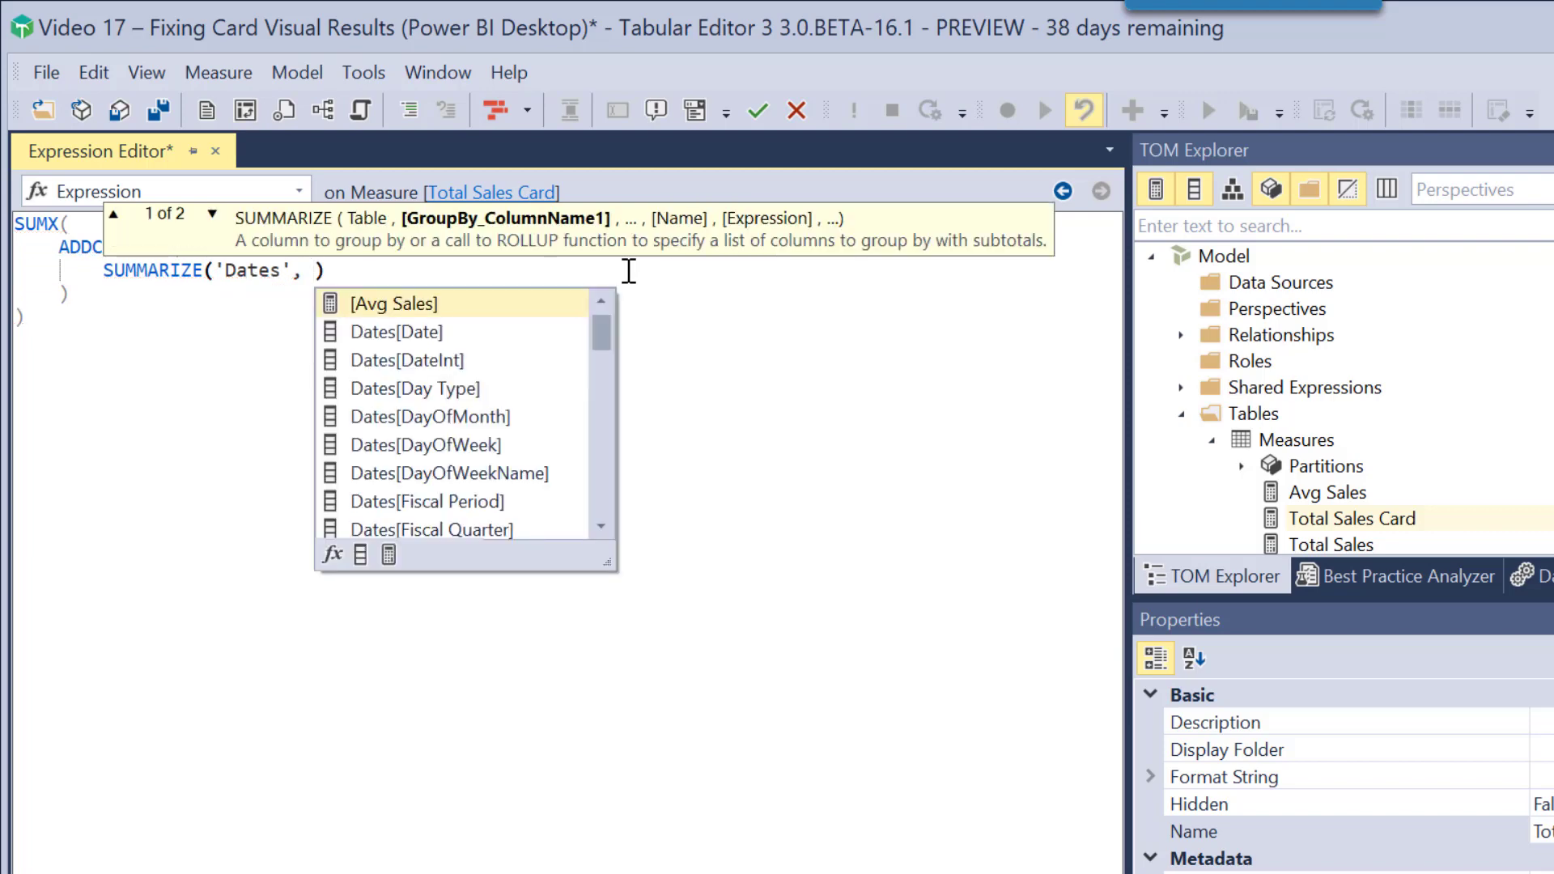
{"action": "type", "text": "mon"}
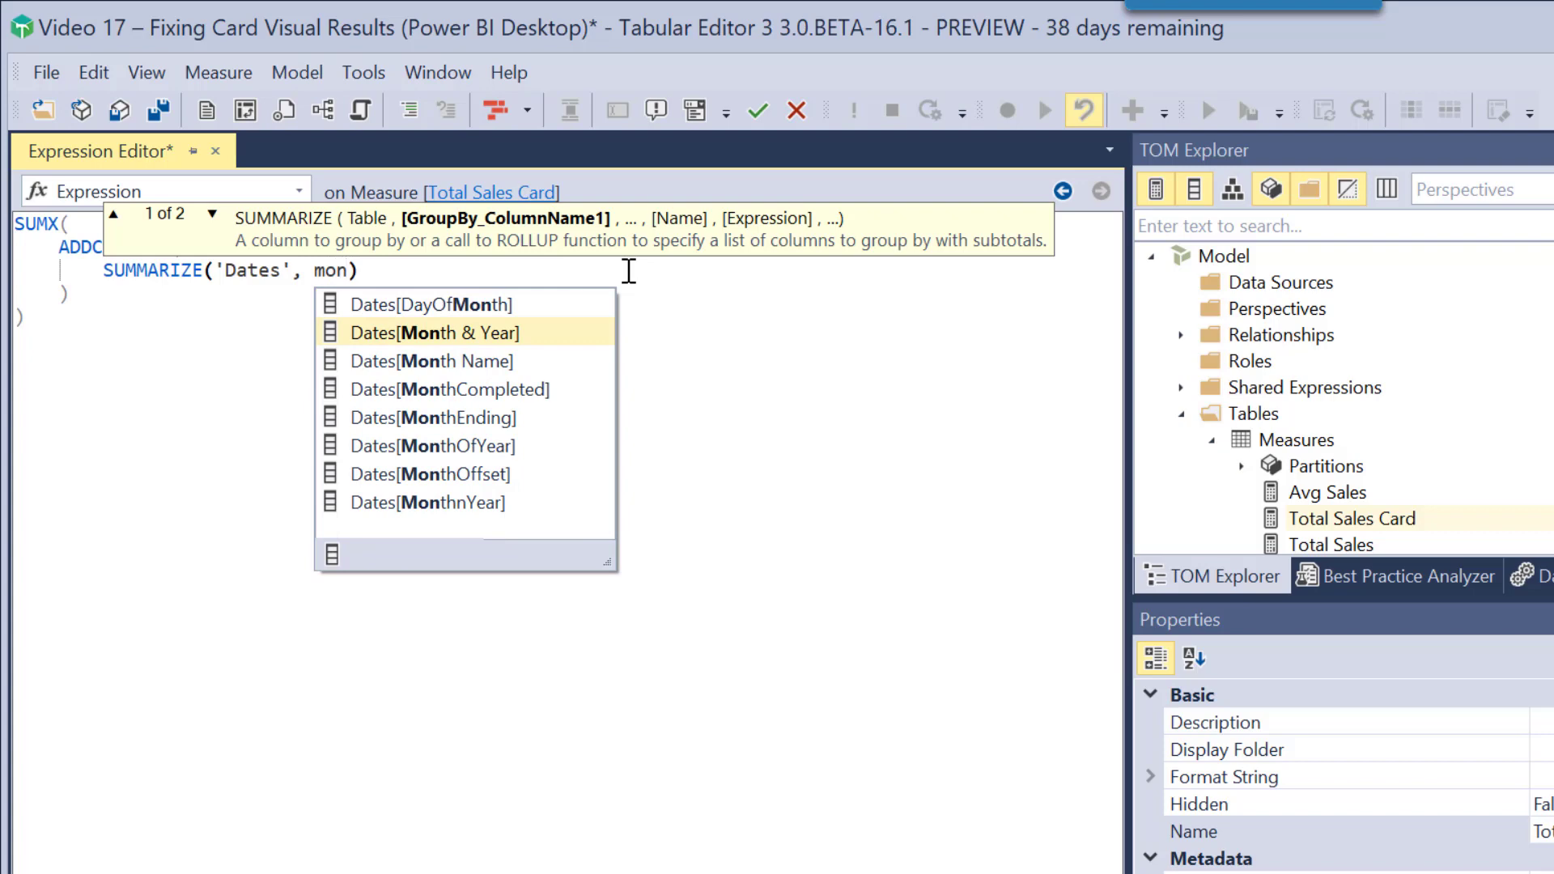
{"action": "key", "text": "Tab"}
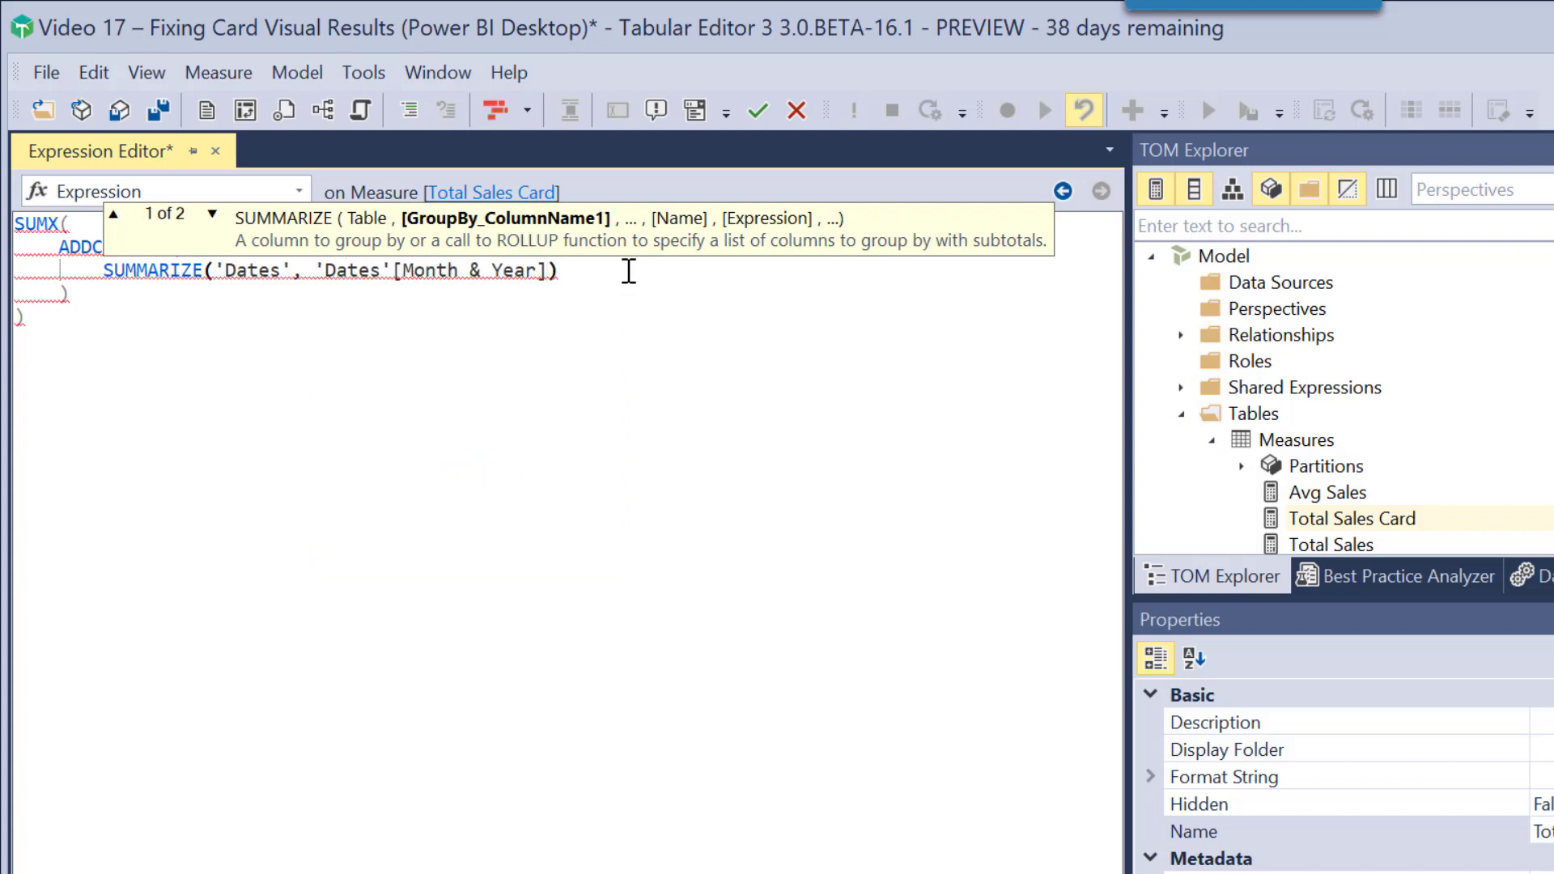
{"action": "left_click", "coordinate": [593, 275]}
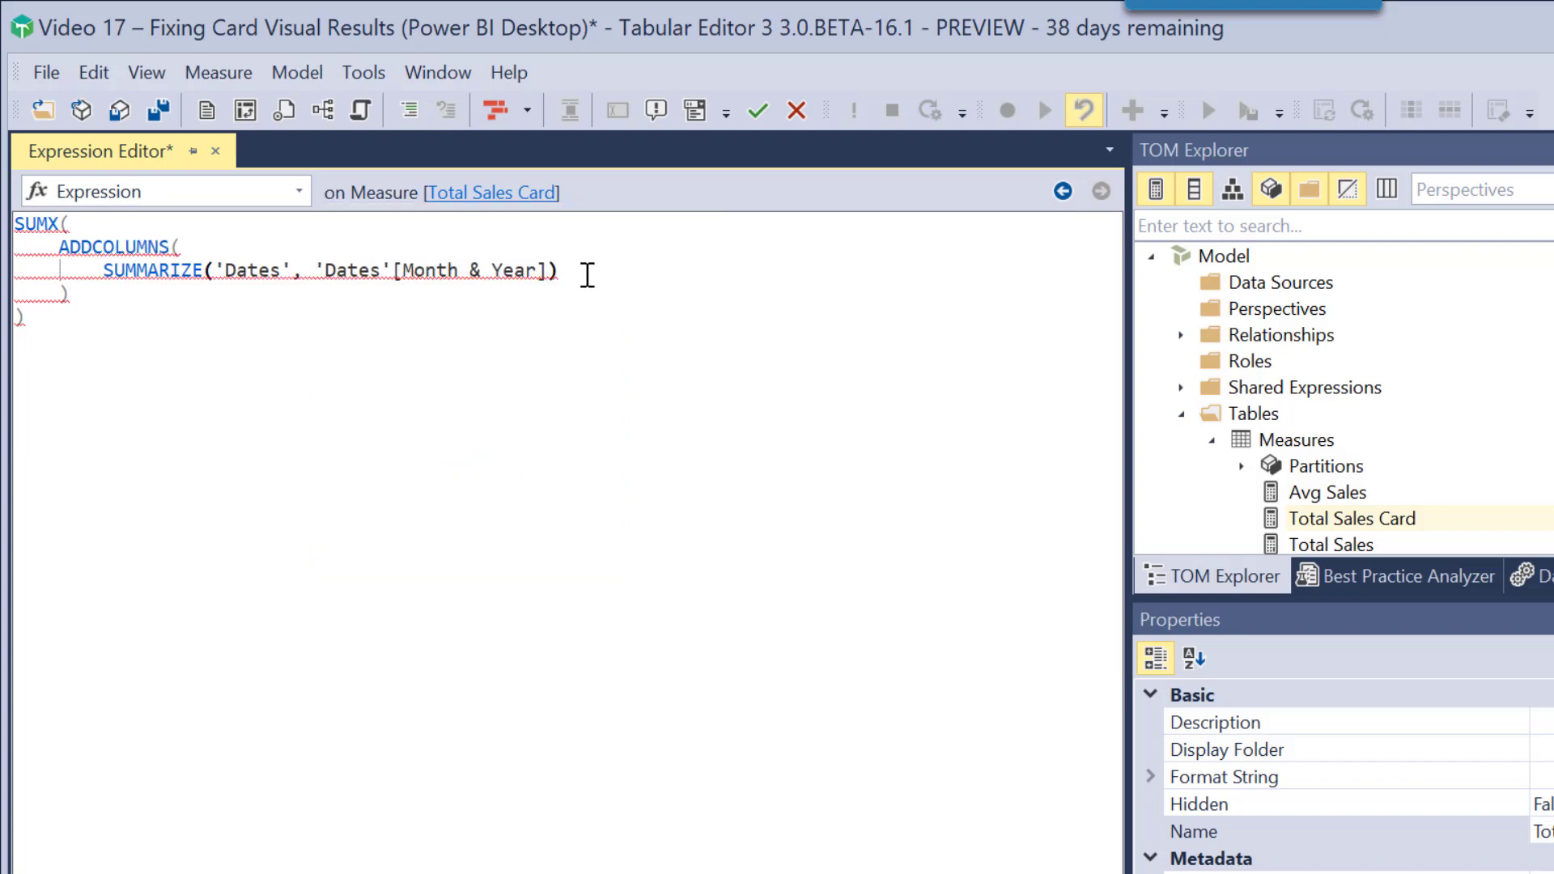
{"action": "type", "text": ","}
{"action": "key", "text": "Return"}
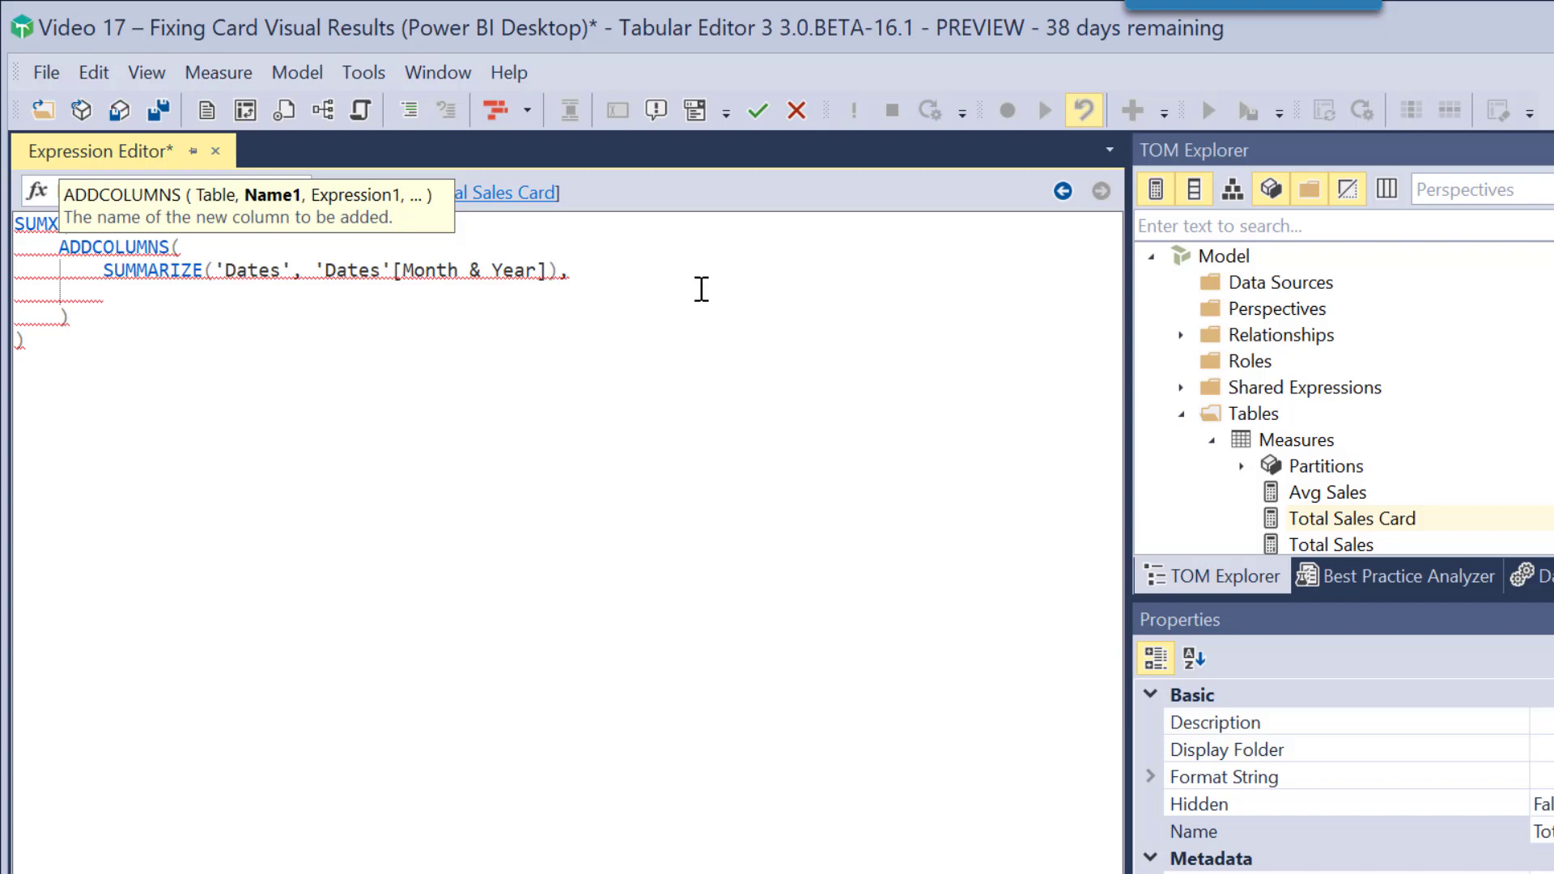
{"action": "type", "text": "\""}
{"action": "type", "text": "@"}
{"action": "type", "text": "Recall"}
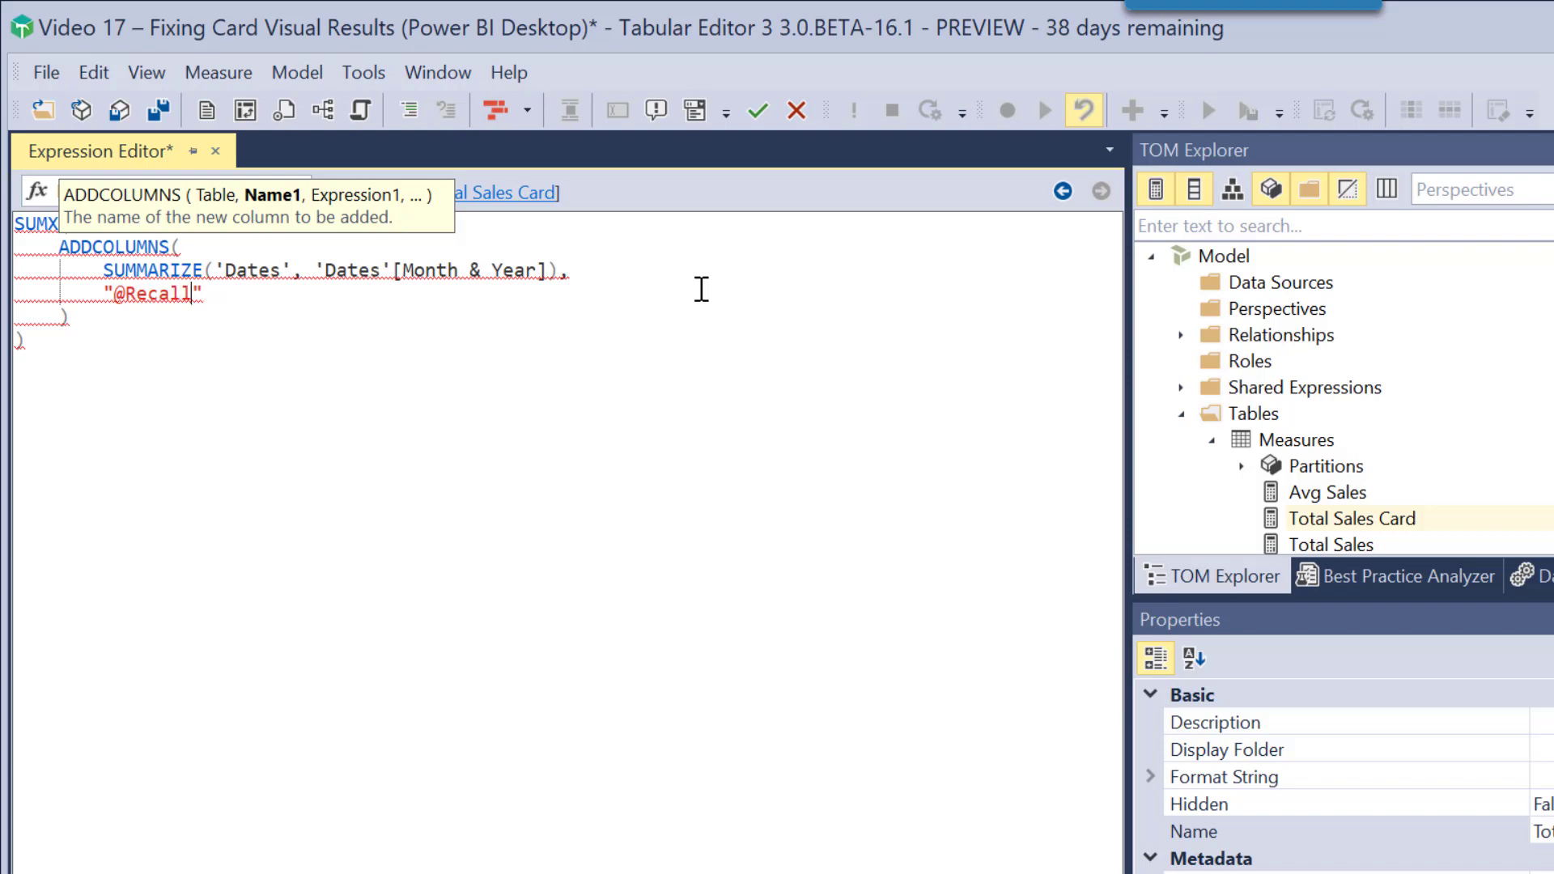
{"action": "key", "text": "Right"}
{"action": "type", "text": ","}
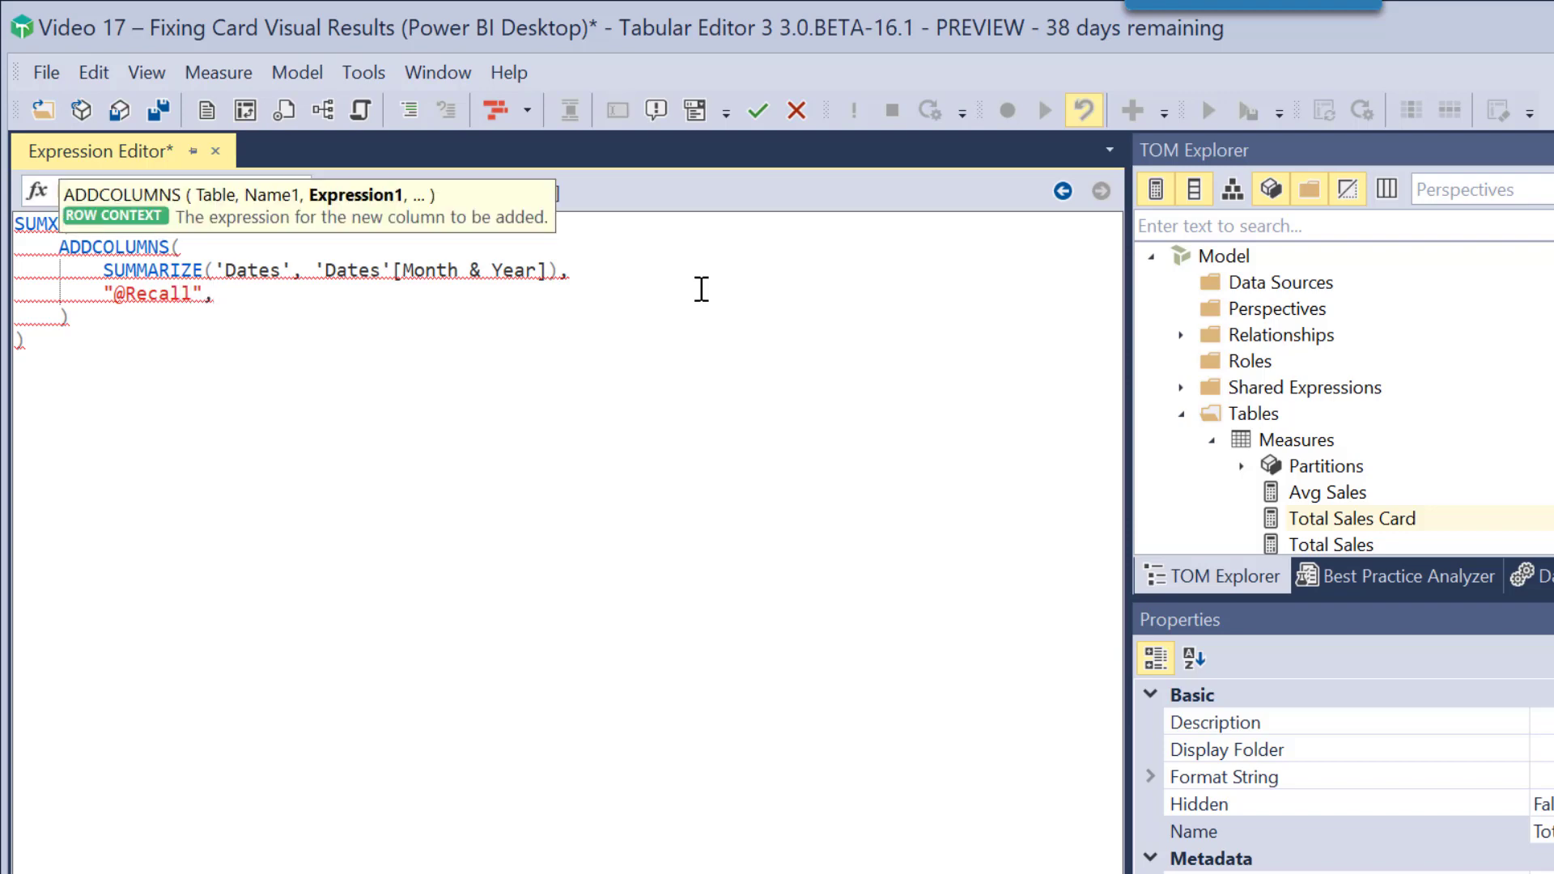
{"action": "type", "text": " ["}
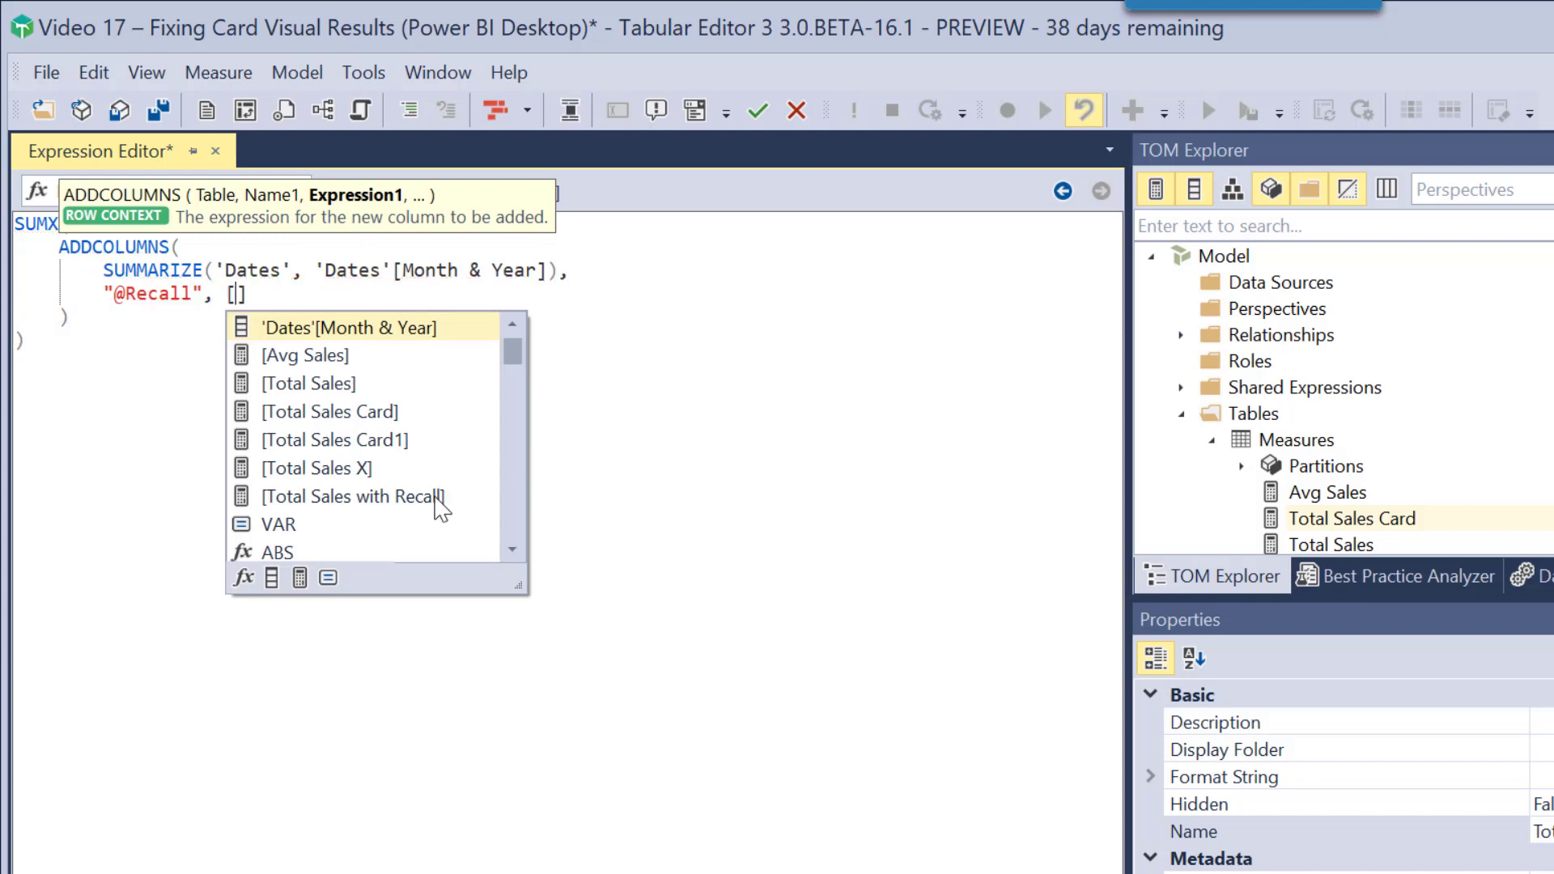
{"action": "left_click", "coordinate": [436, 505]}
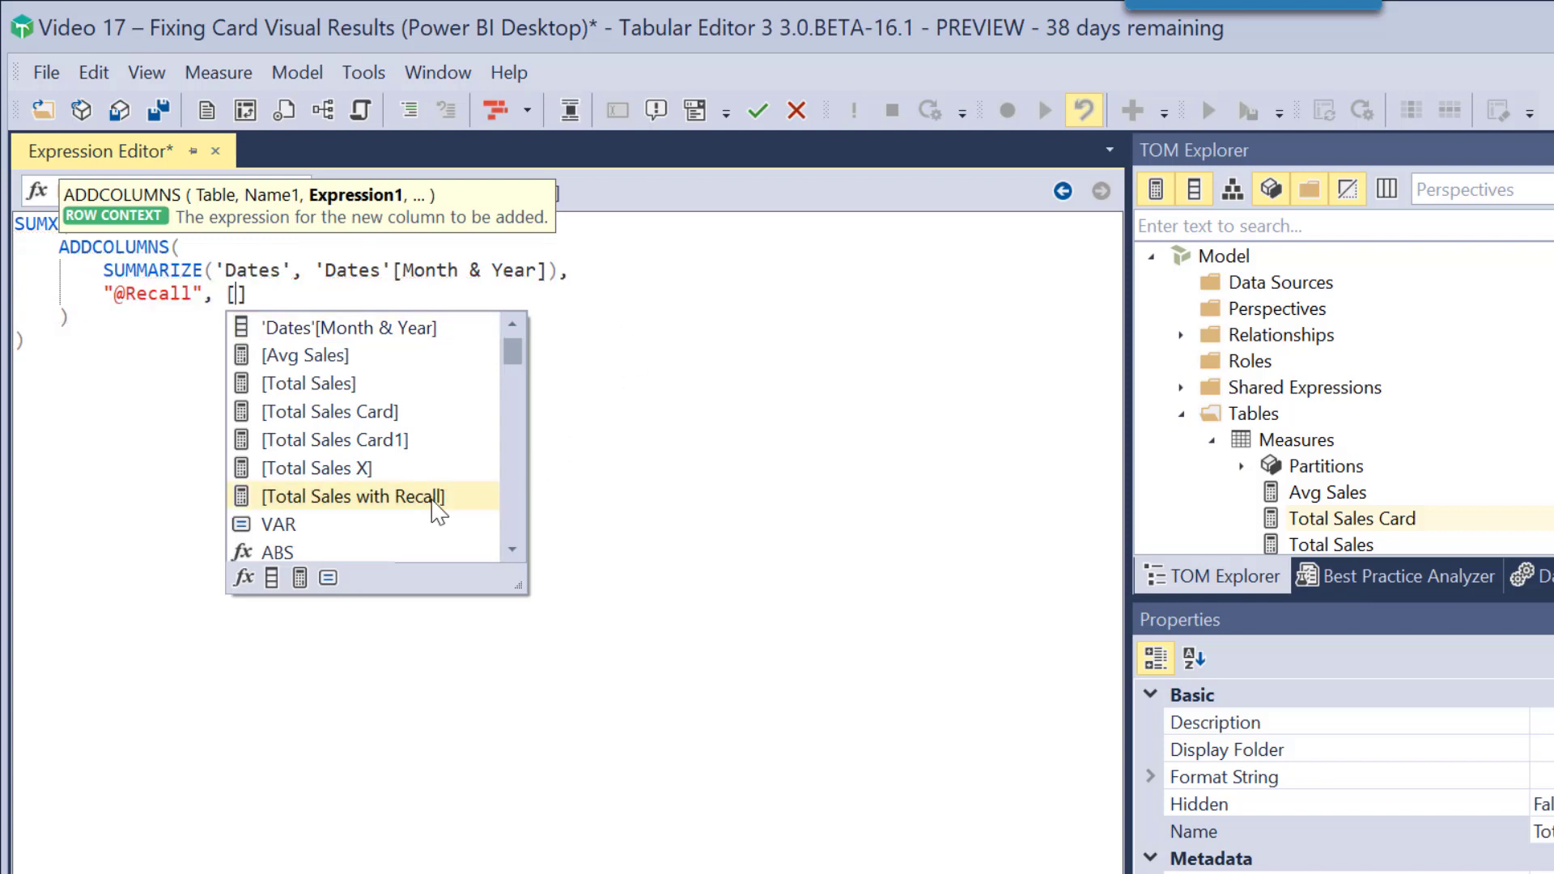
{"action": "double_click", "coordinate": [434, 501]}
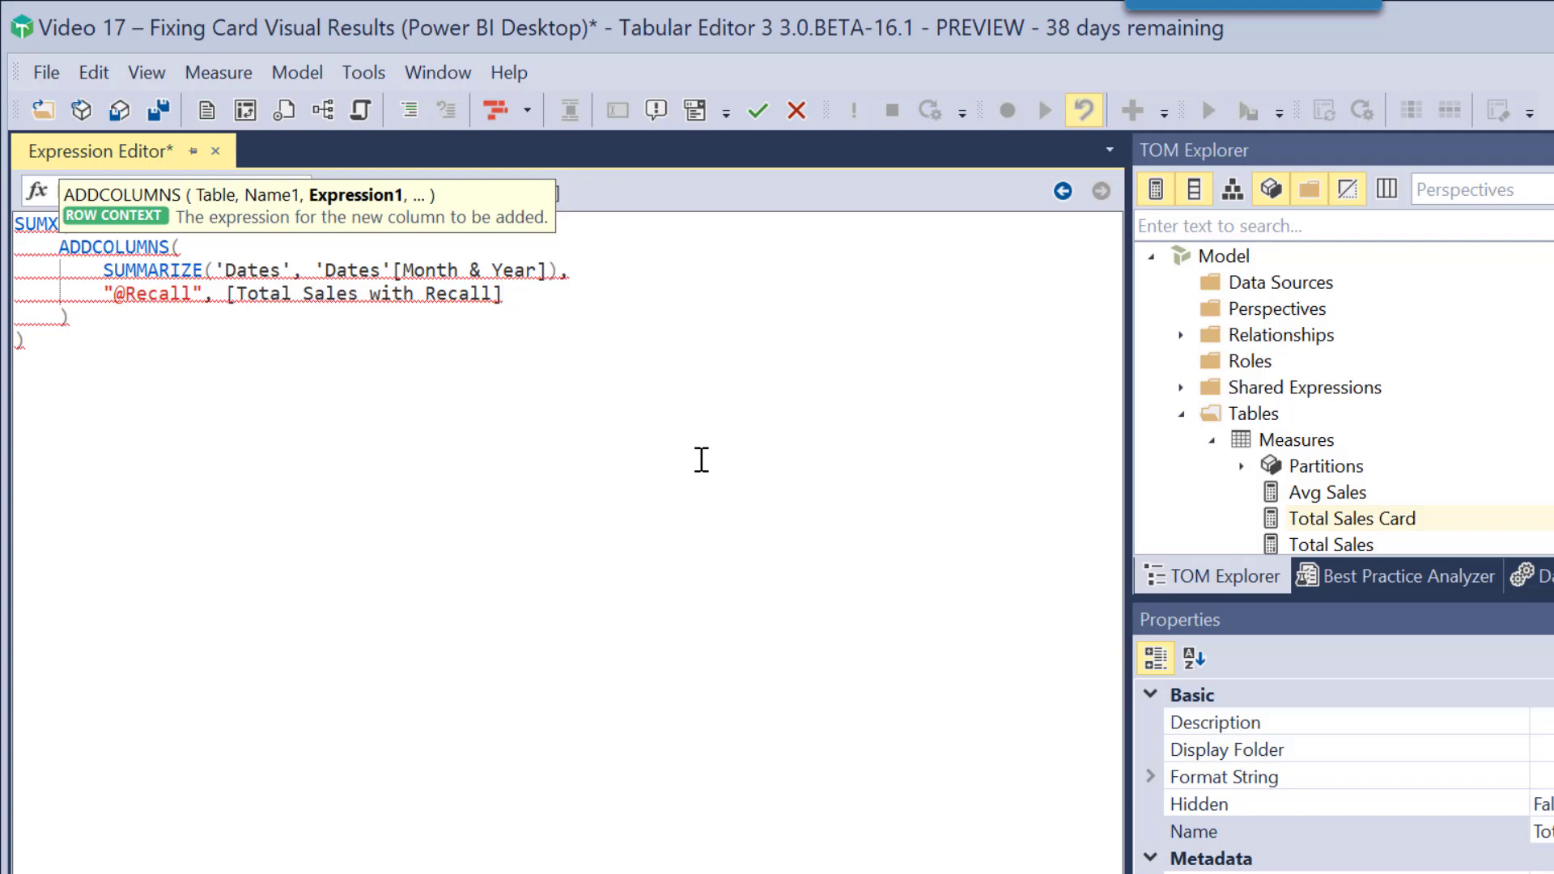
{"action": "key", "text": "Return"}
{"action": "key", "text": "BackSpace"}
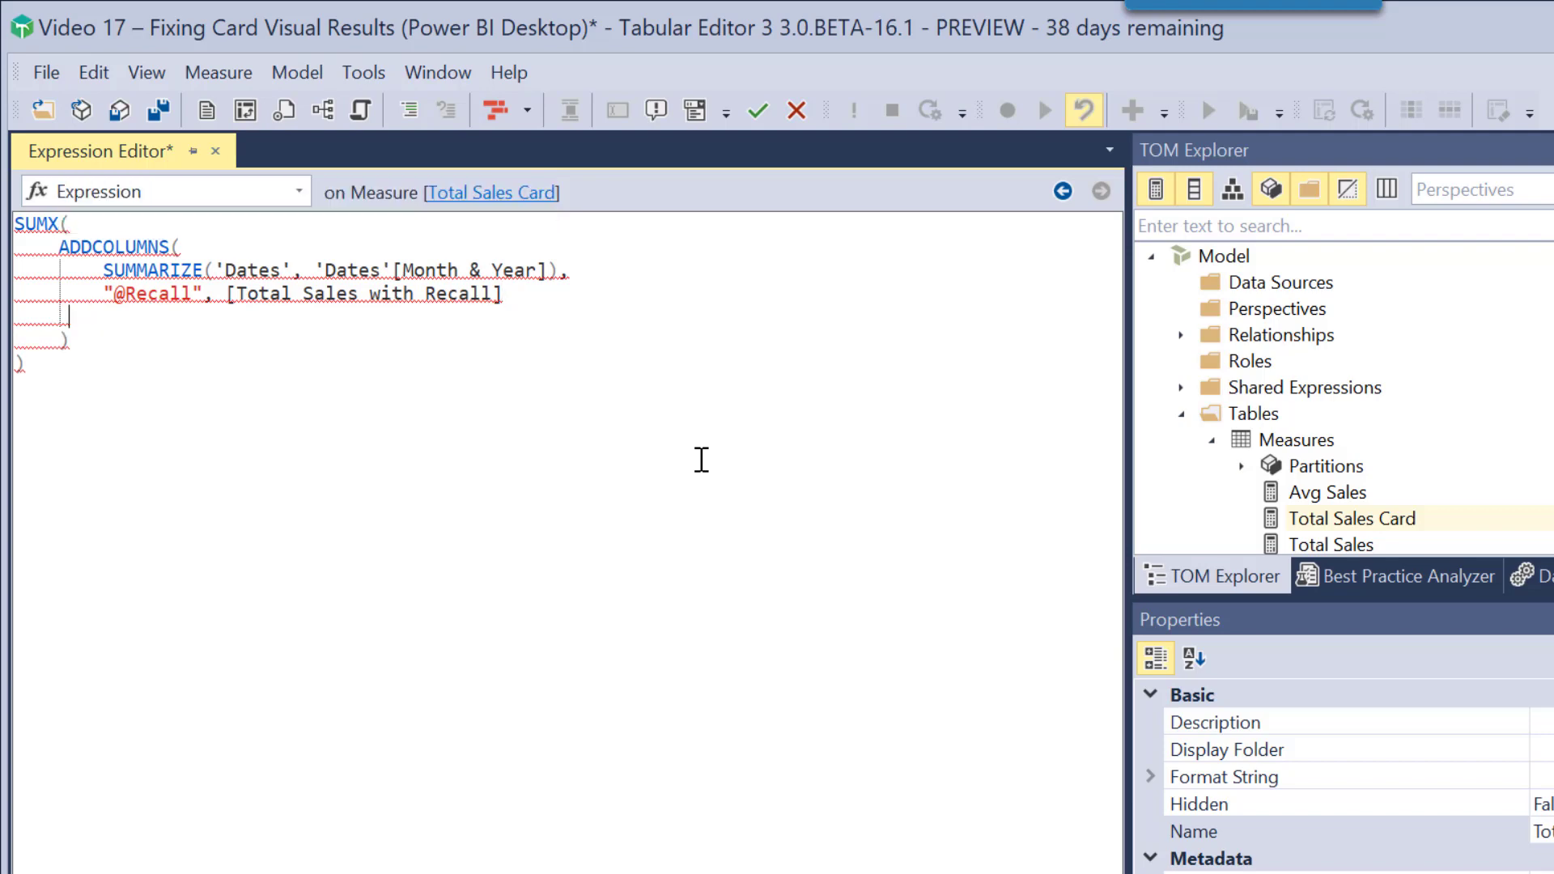
{"action": "key", "text": "BackSpace"}
{"action": "key", "text": "Down"}
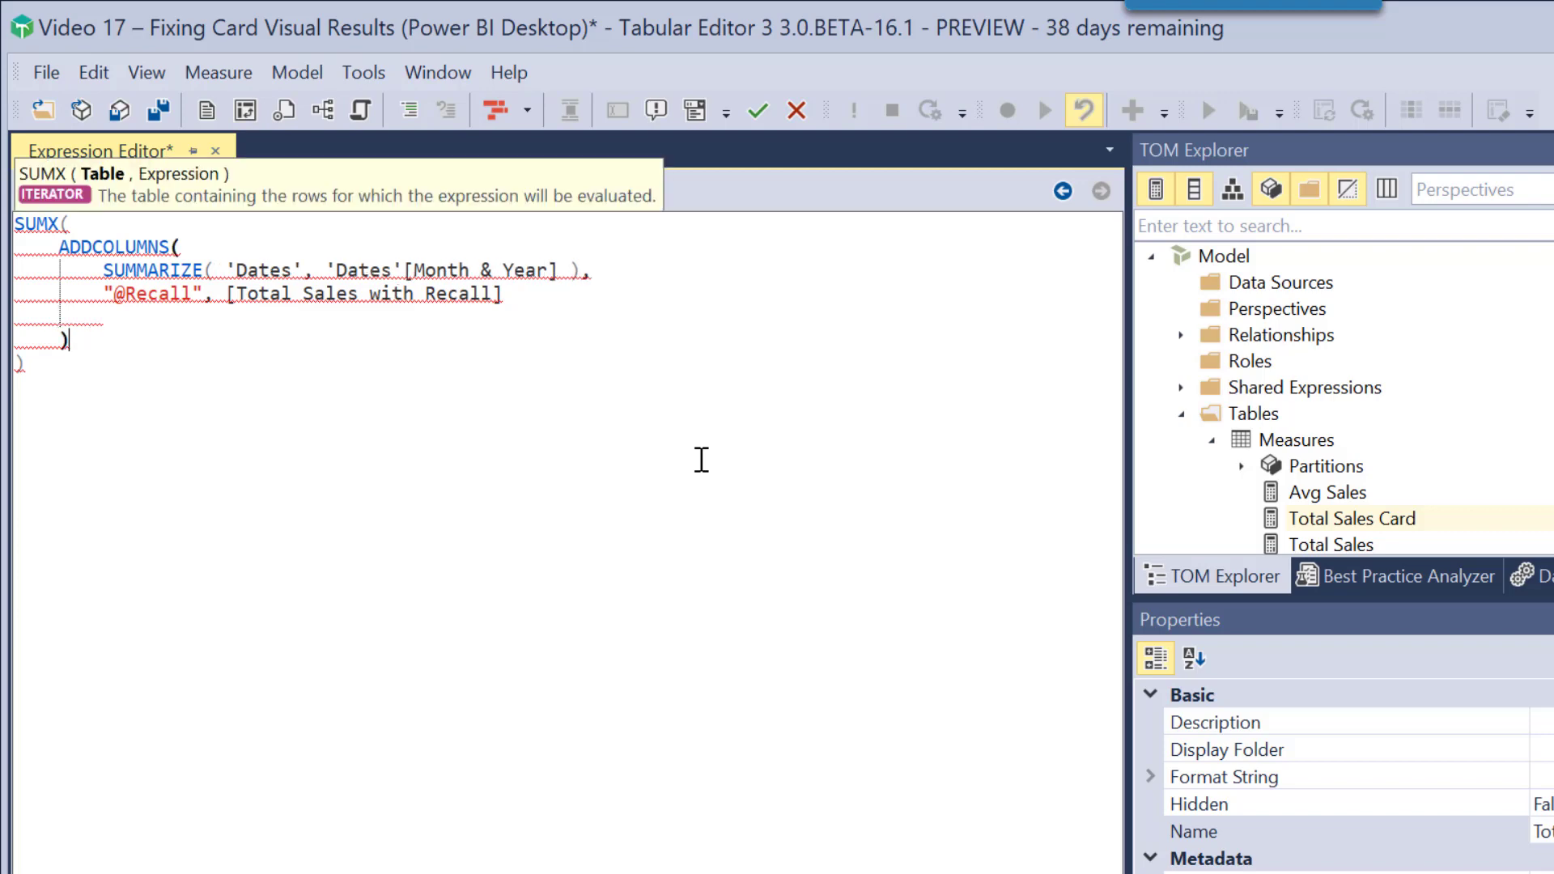
{"action": "type", "text": ","}
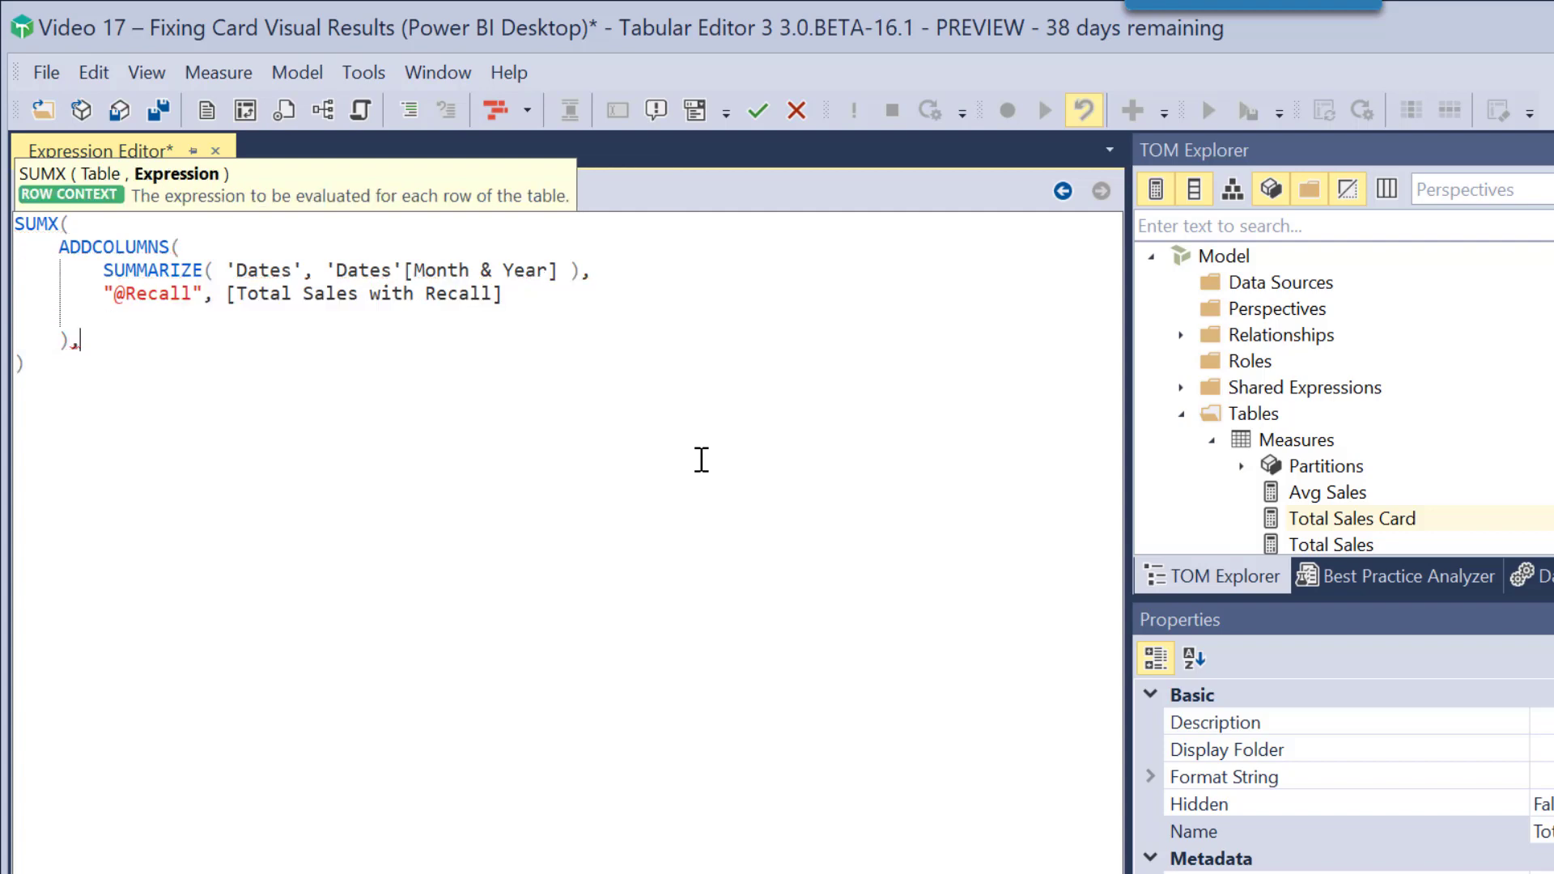
{"action": "key", "text": "Return"}
{"action": "type", "text": "["}
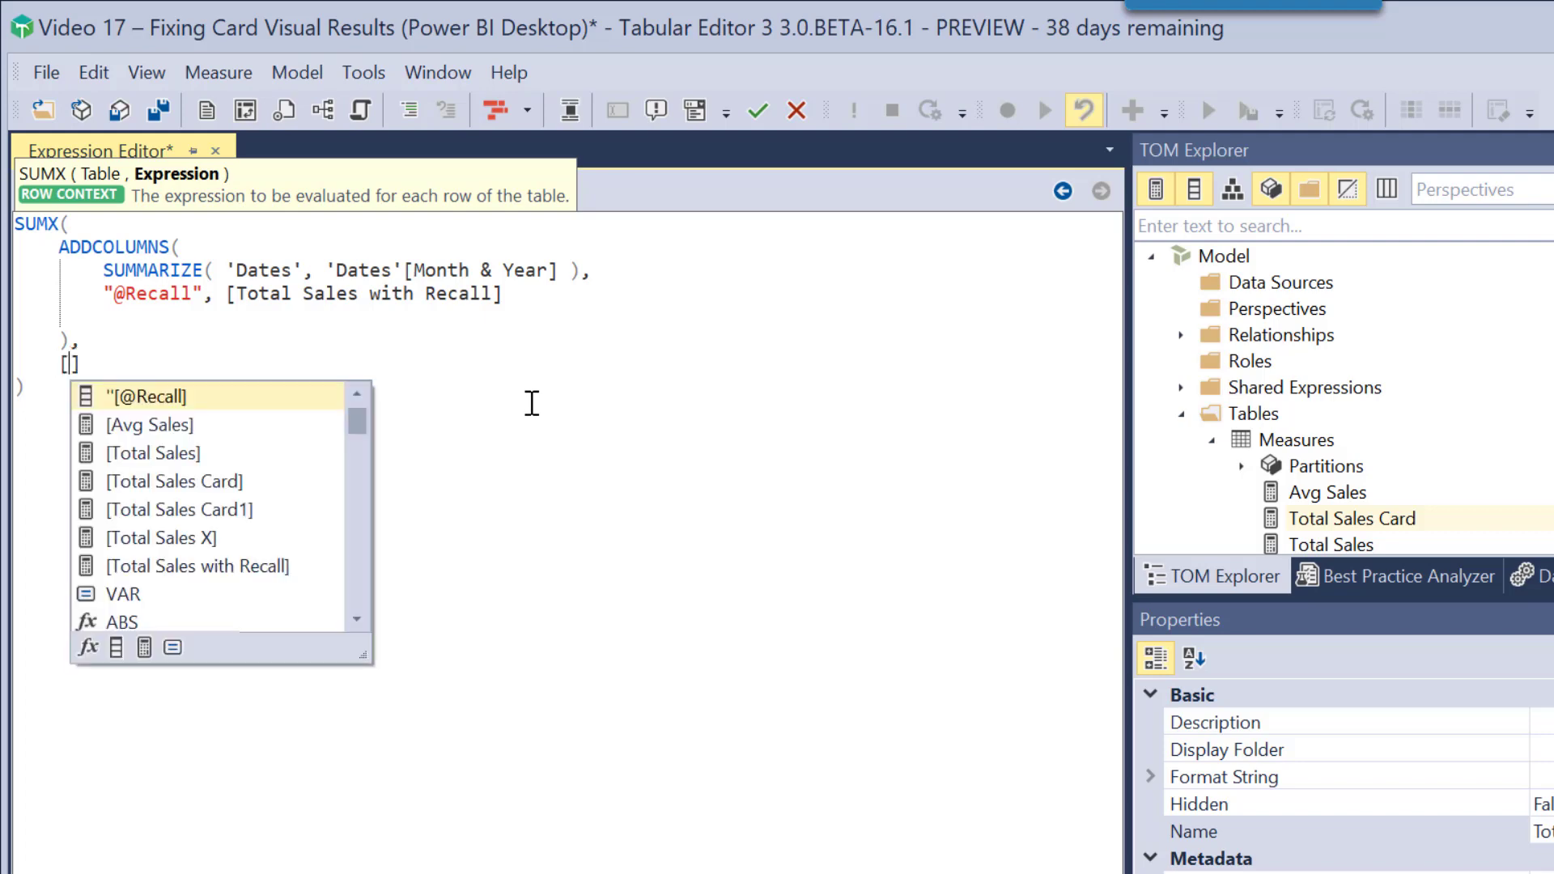
{"action": "key", "text": "Return"}
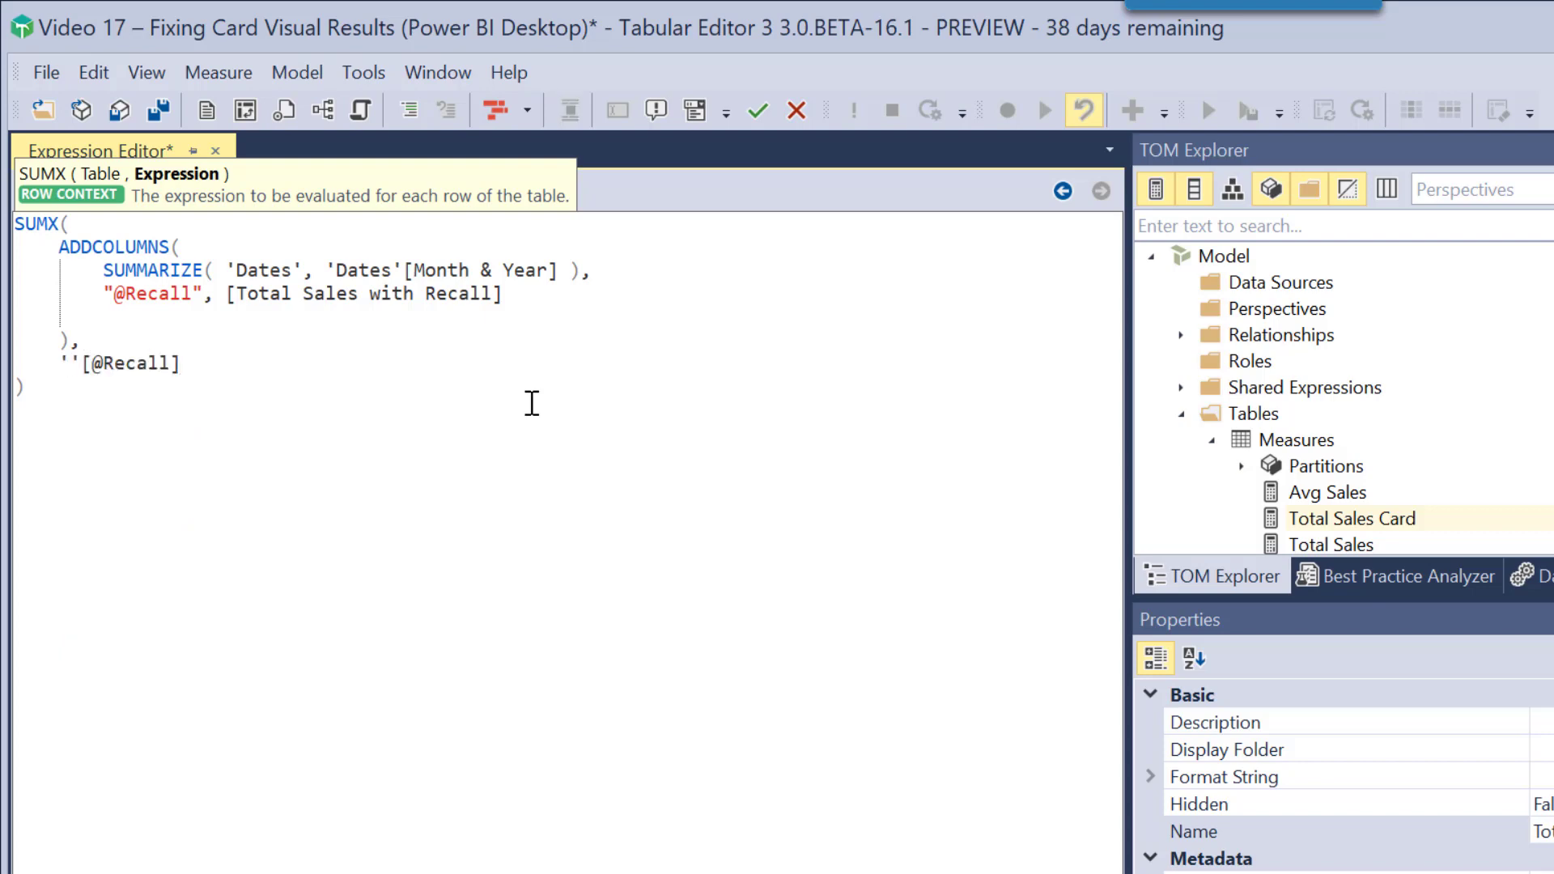
{"action": "key", "text": "Home"}
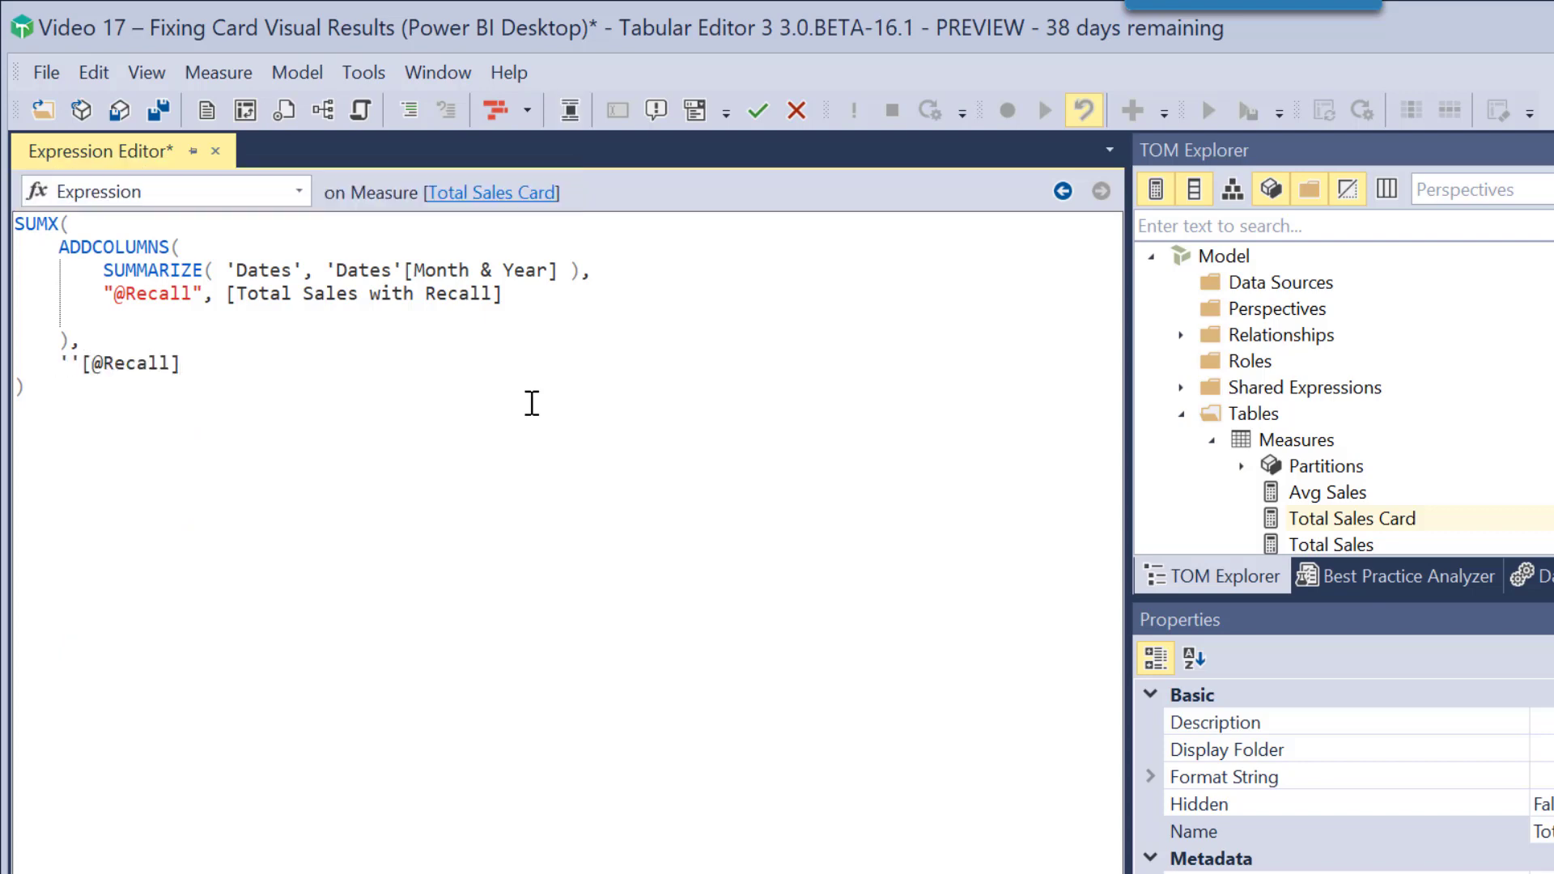
{"action": "key", "text": "Delete"}
{"action": "key", "text": "Delete"}
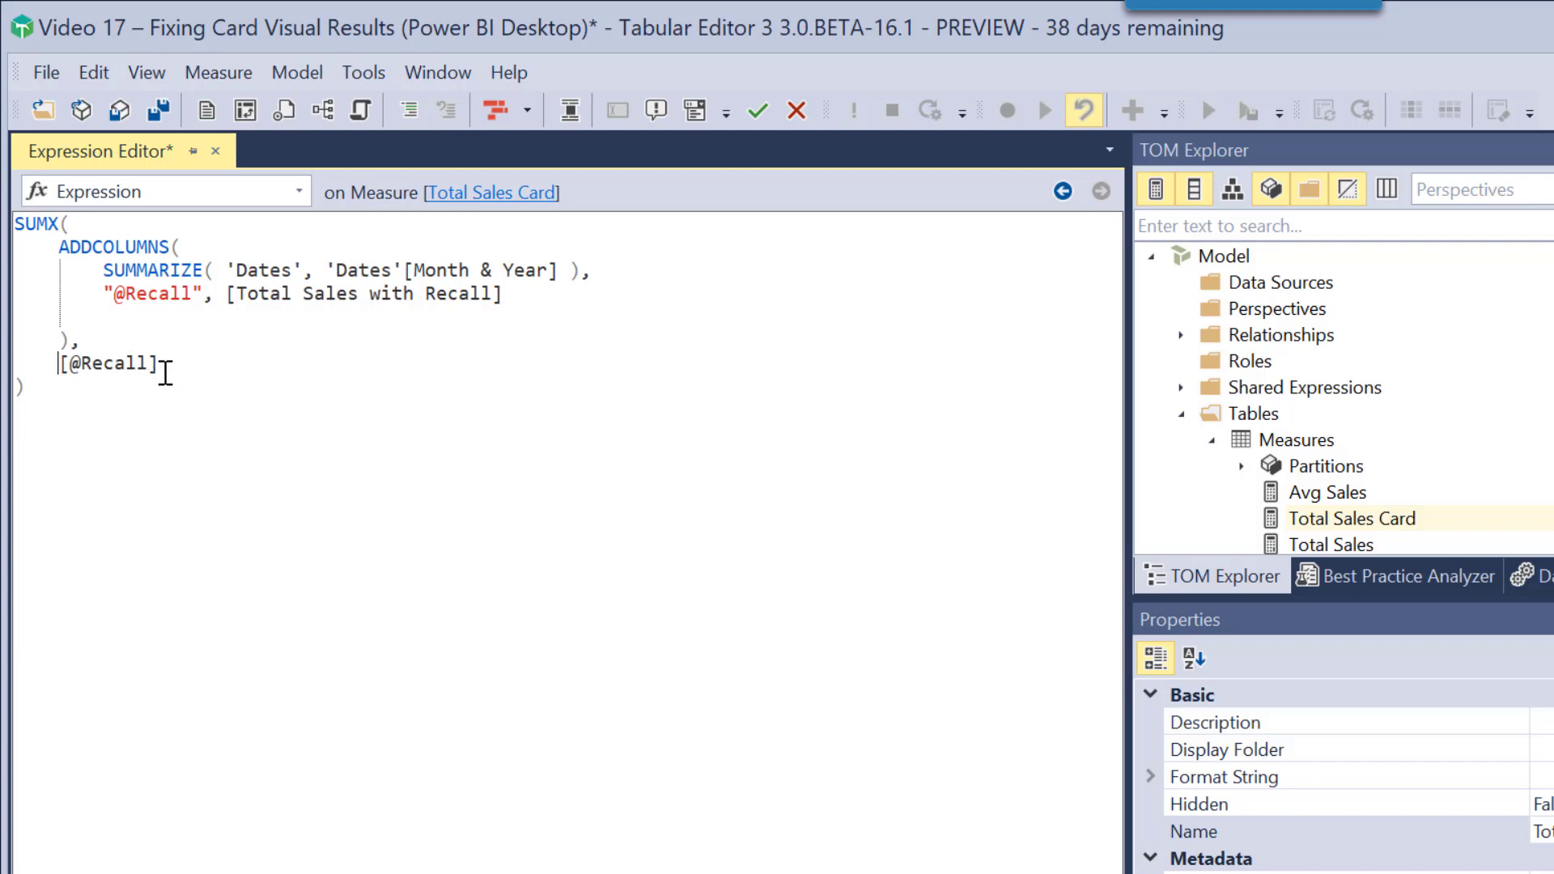
{"action": "left_click", "coordinate": [164, 366]}
{"action": "mouse_move", "coordinate": [64, 248]}
{"action": "left_click_drag", "start_coordinate": [59, 247], "coordinate": [63, 337]}
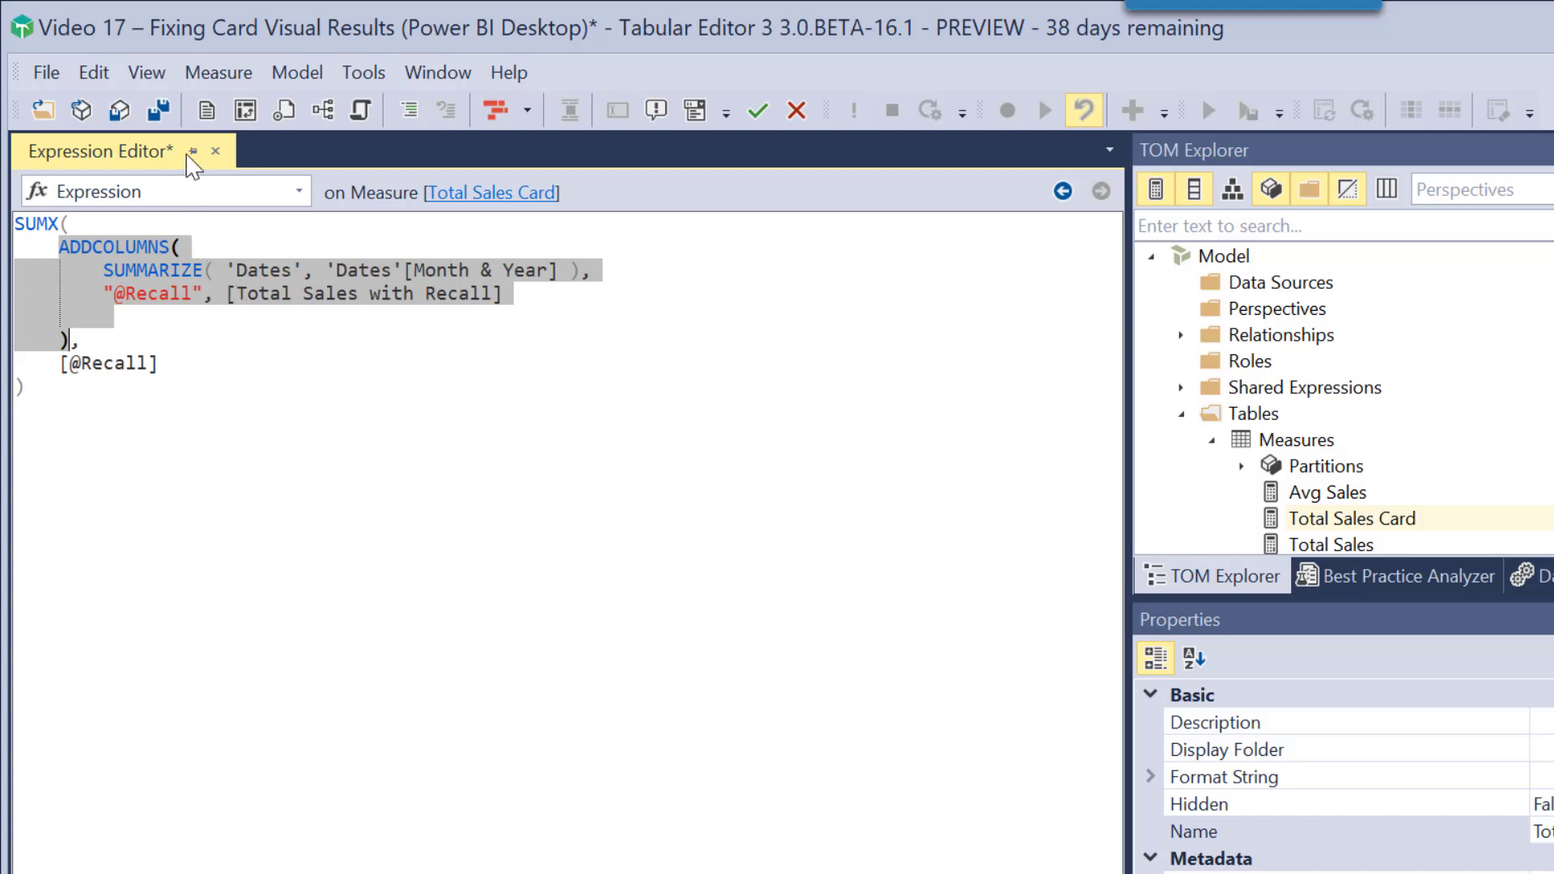
{"action": "left_click", "coordinate": [204, 111]}
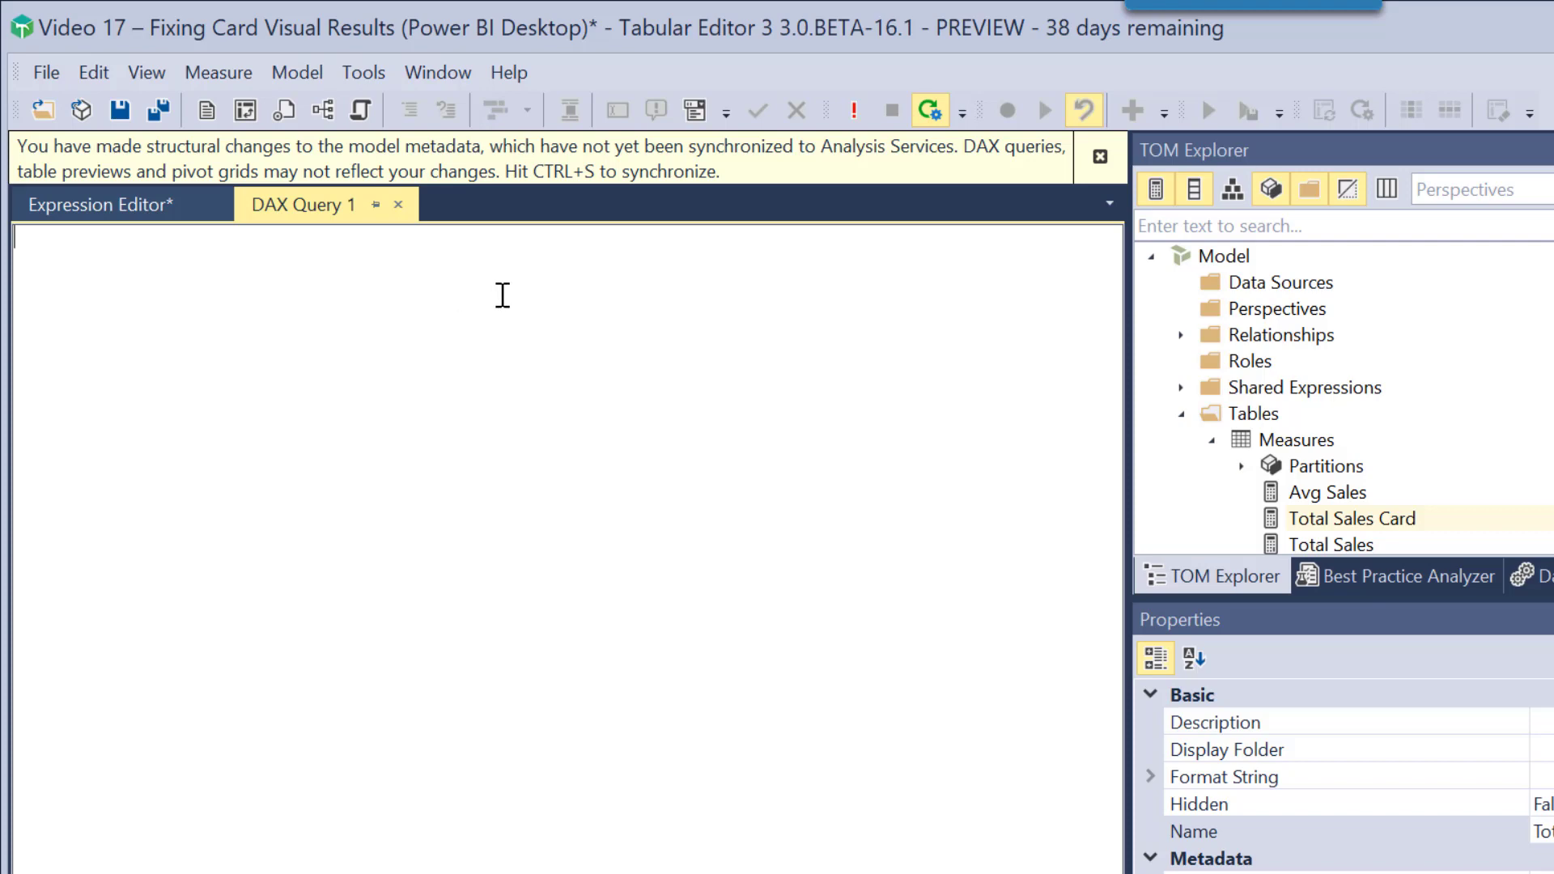
{"action": "type", "text": "EV"}
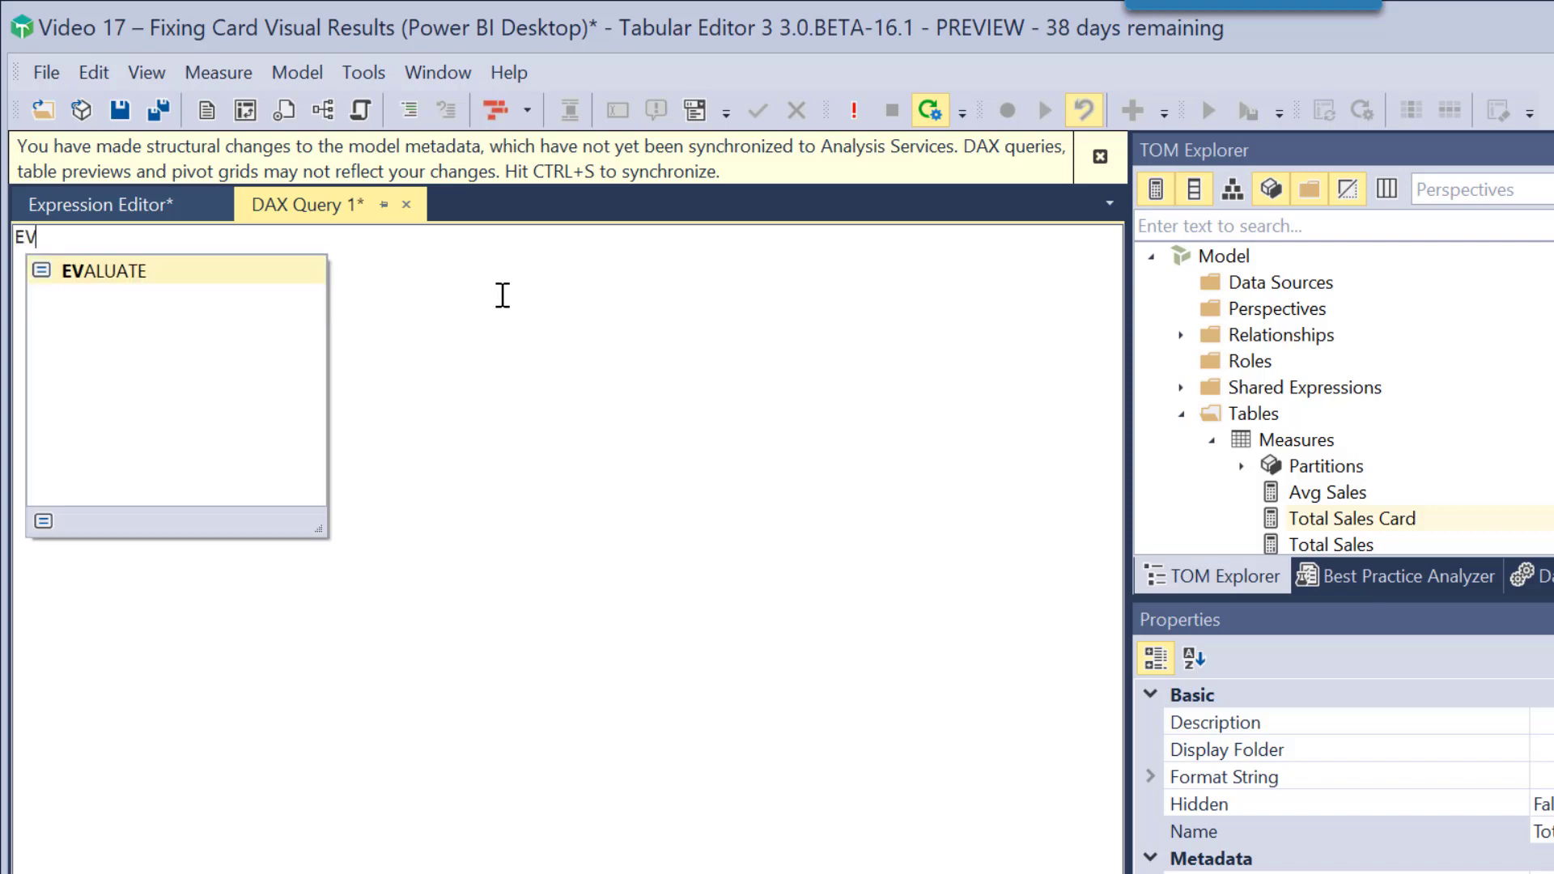
{"action": "key", "text": "Tab"}
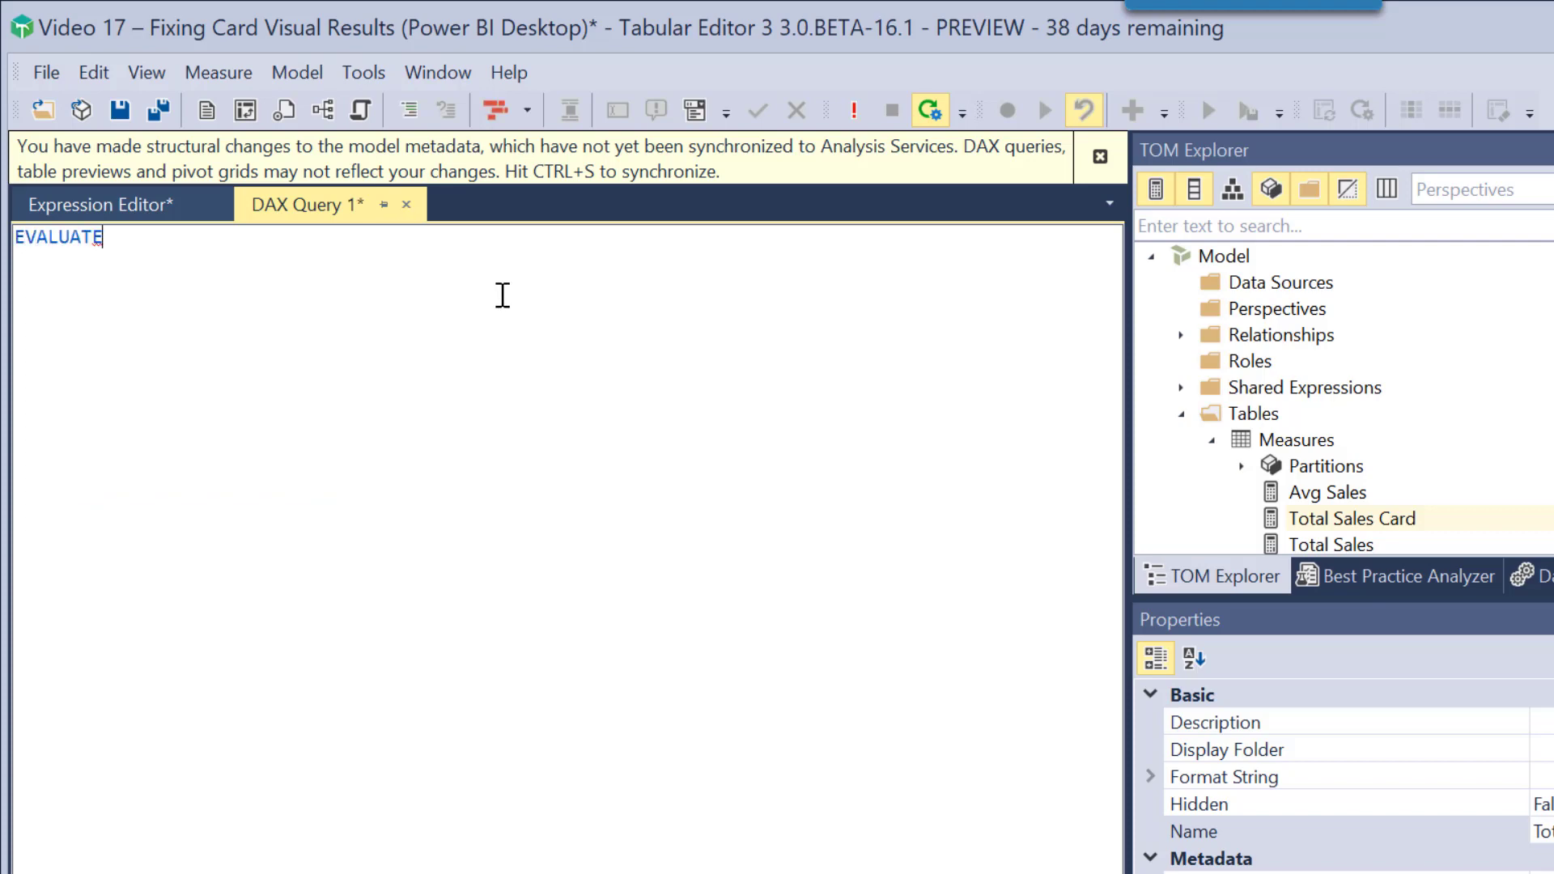
{"action": "key", "text": "Return"}
{"action": "type", "text": "ADDCOLUMNS( \tSUMMARIZE( 'Dates', 'Dates'[Month & Year] ), \t\"@Recall\", [Total Sales with Recall]  )"}
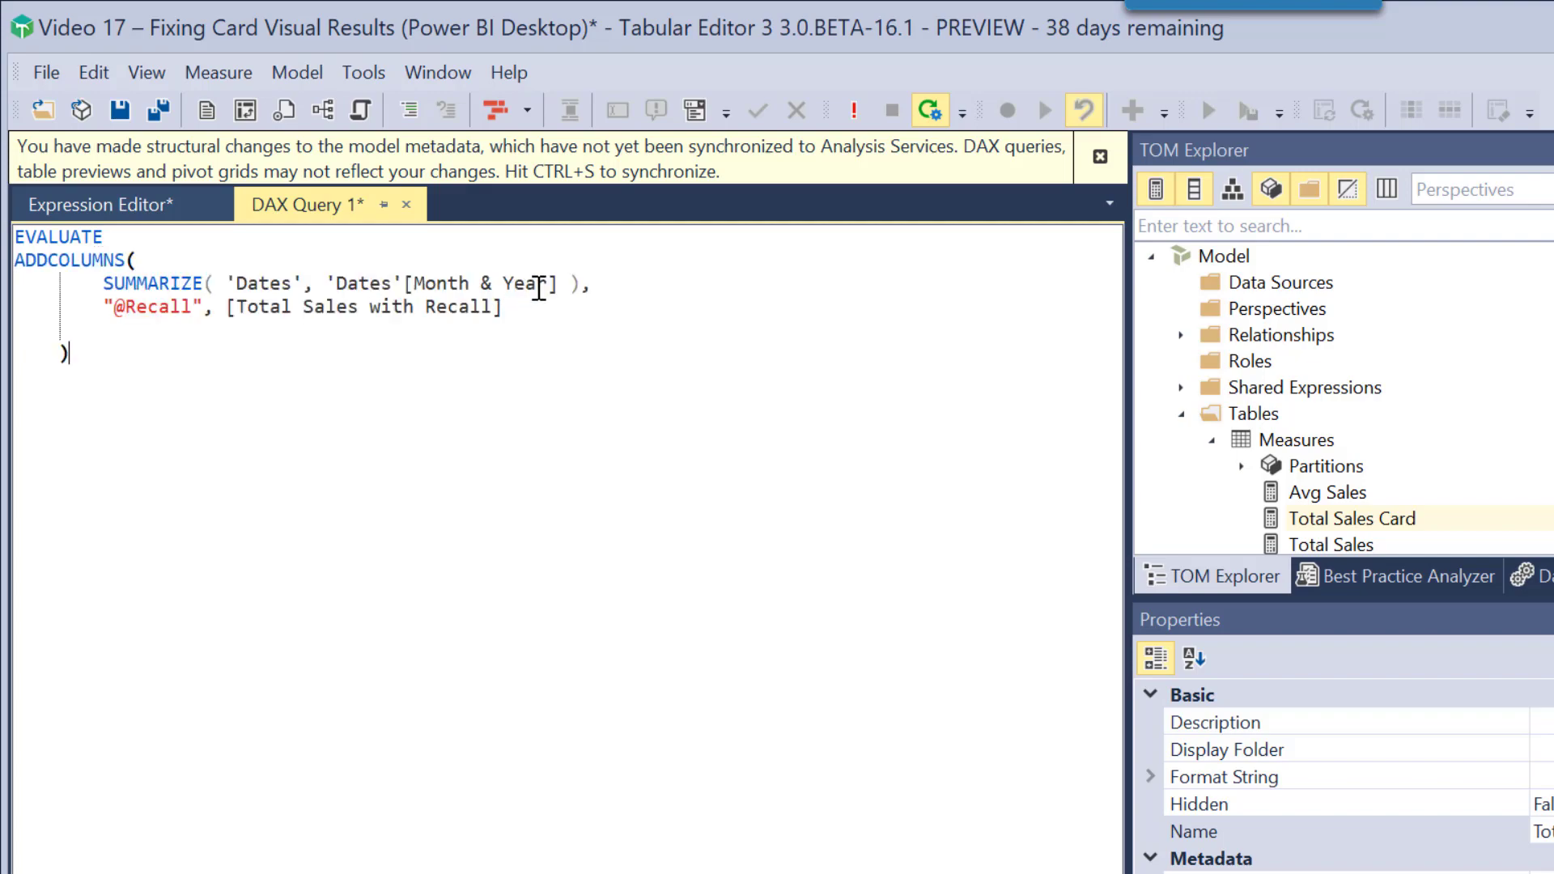
{"action": "key", "text": "F5"}
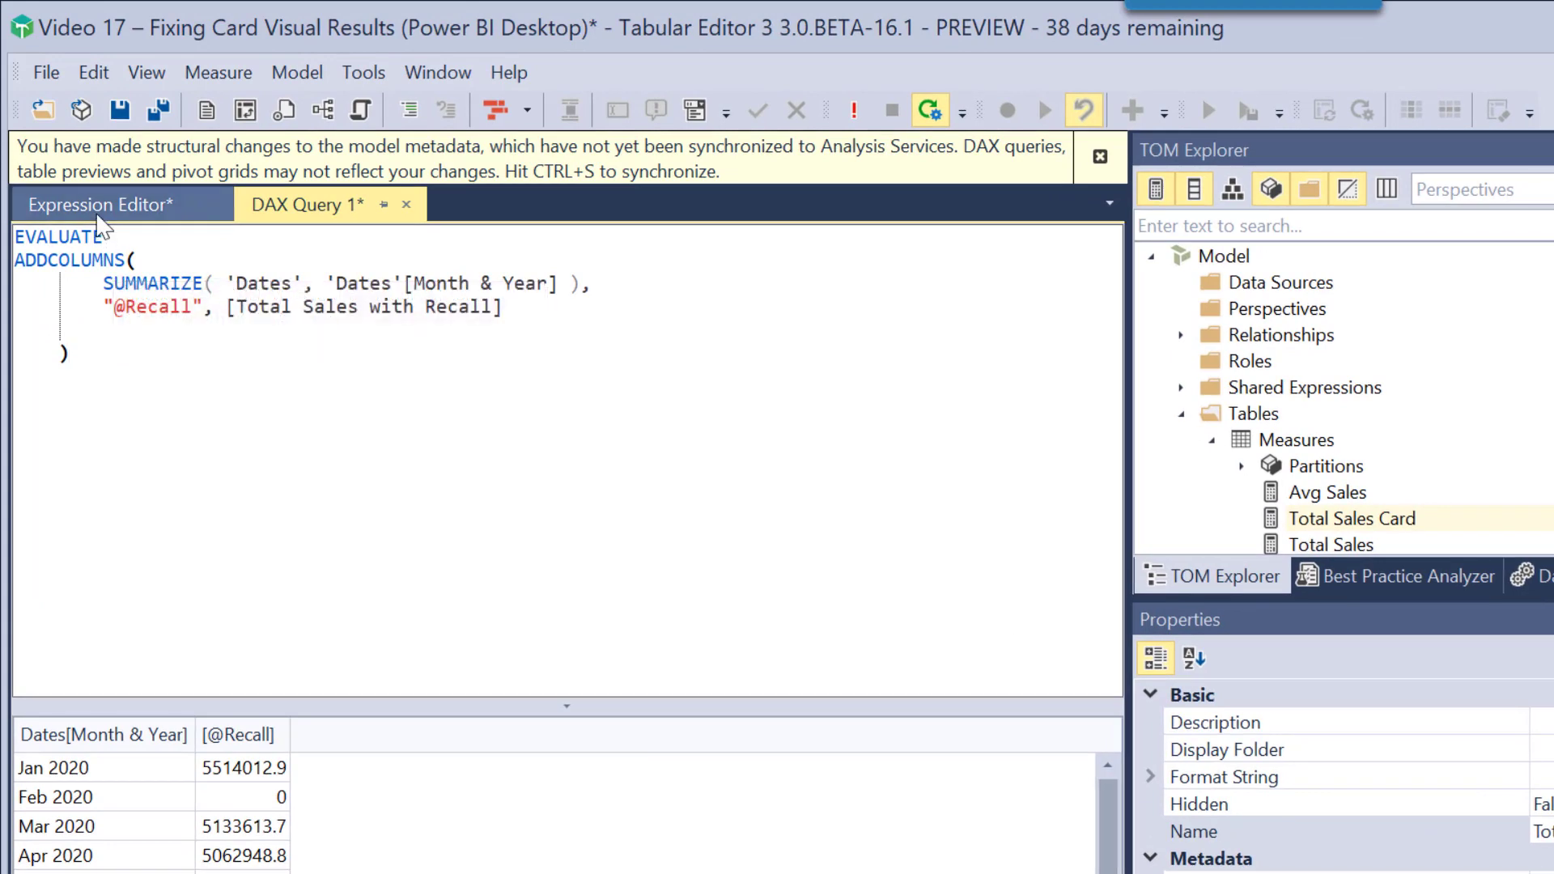
Save the Total Sales Card measure and switch to the Fixing Card Visual Results Power BI window
{"action": "left_click", "coordinate": [90, 181]}
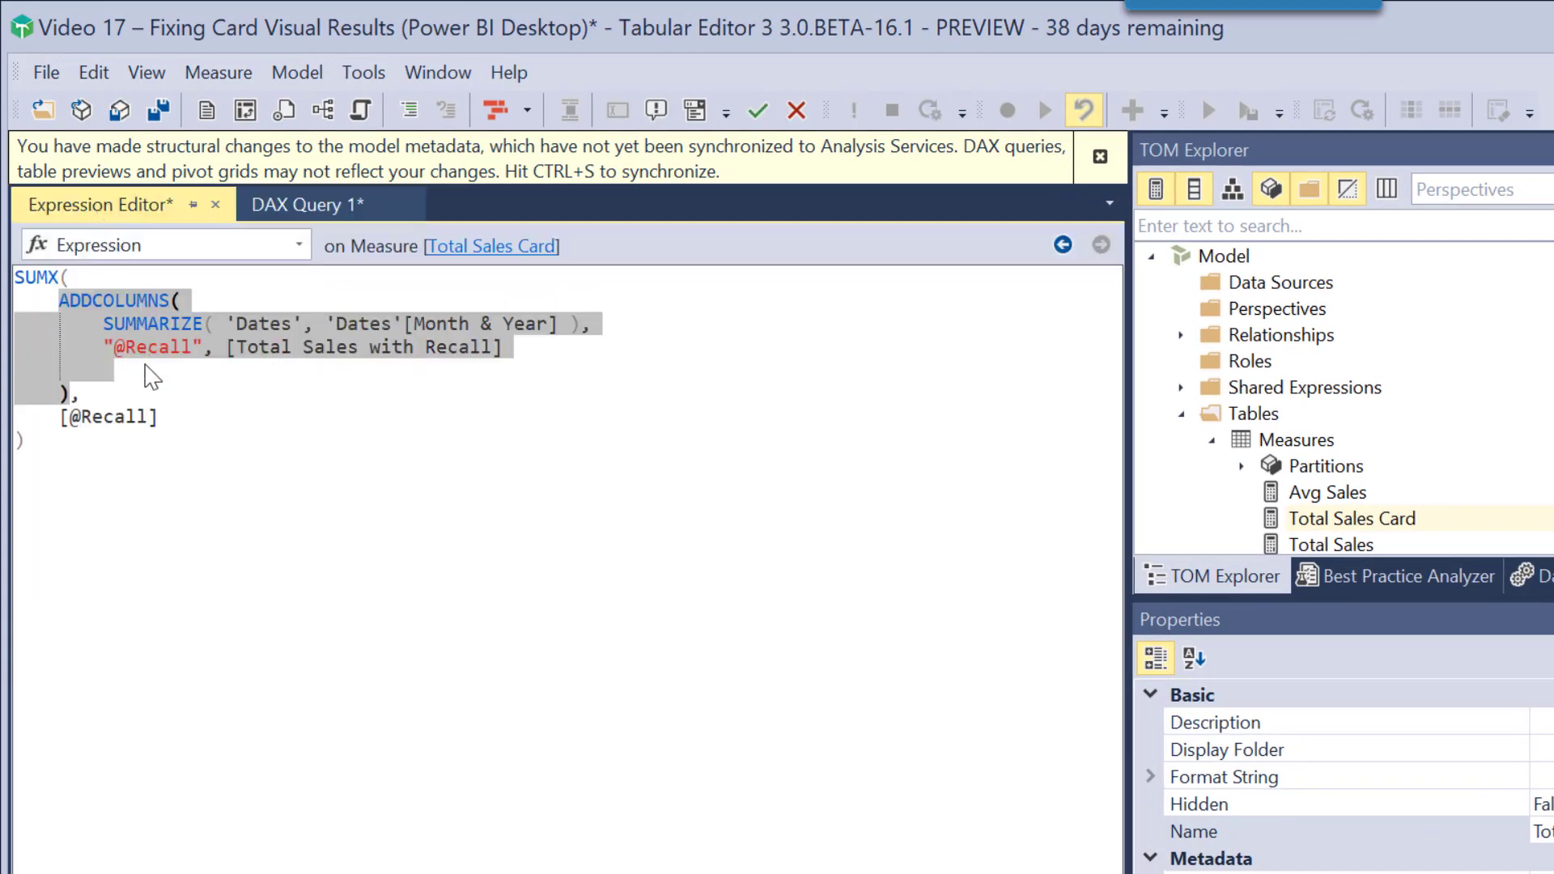
{"action": "left_click", "coordinate": [168, 391]}
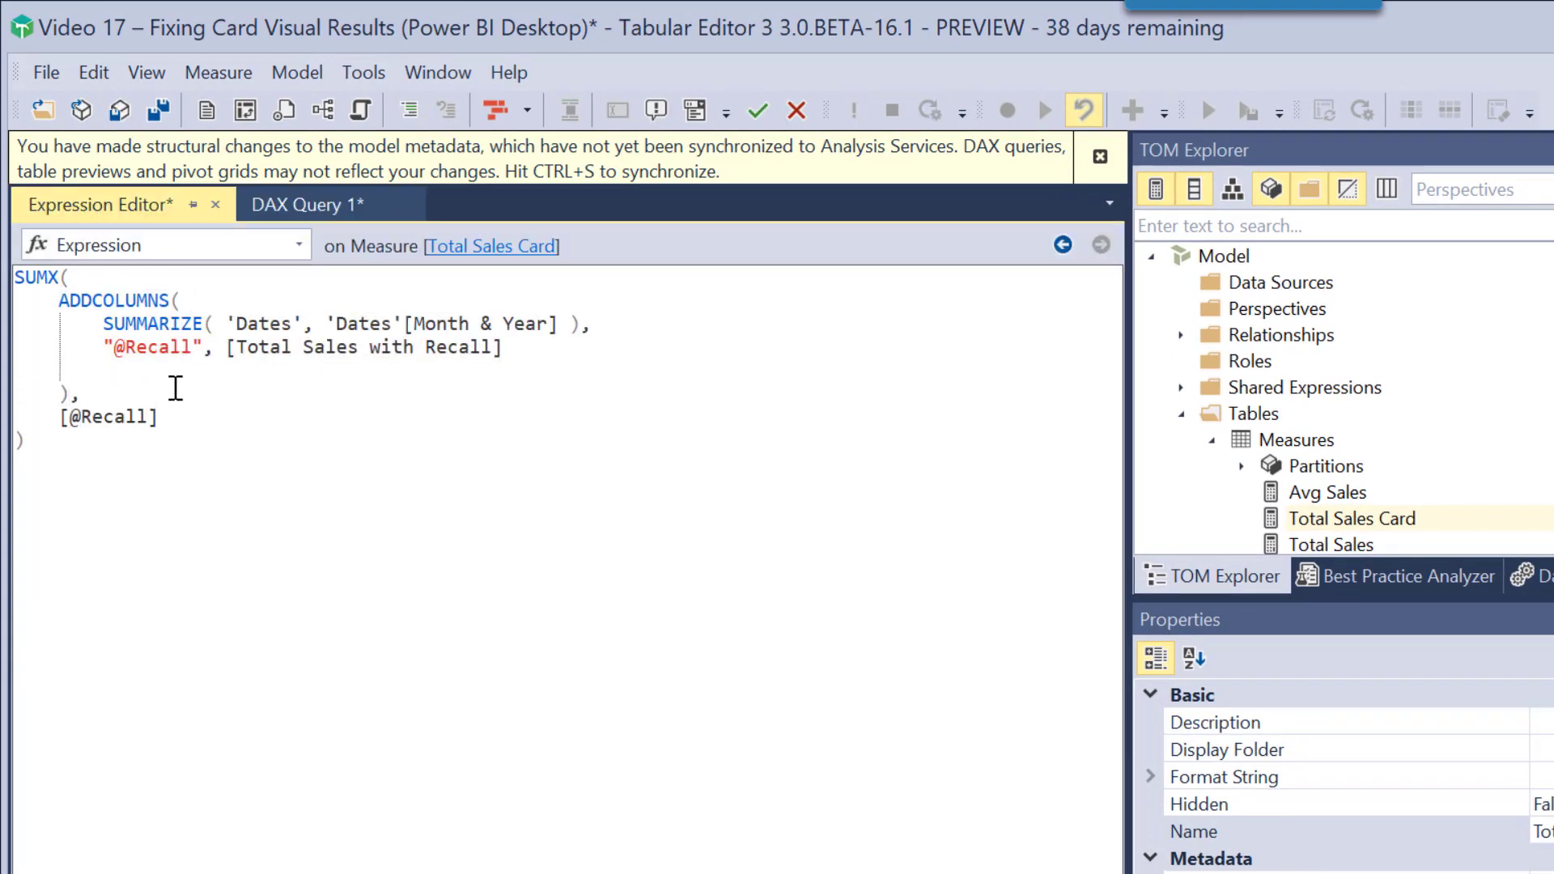
{"action": "key", "text": "ctrl+s"}
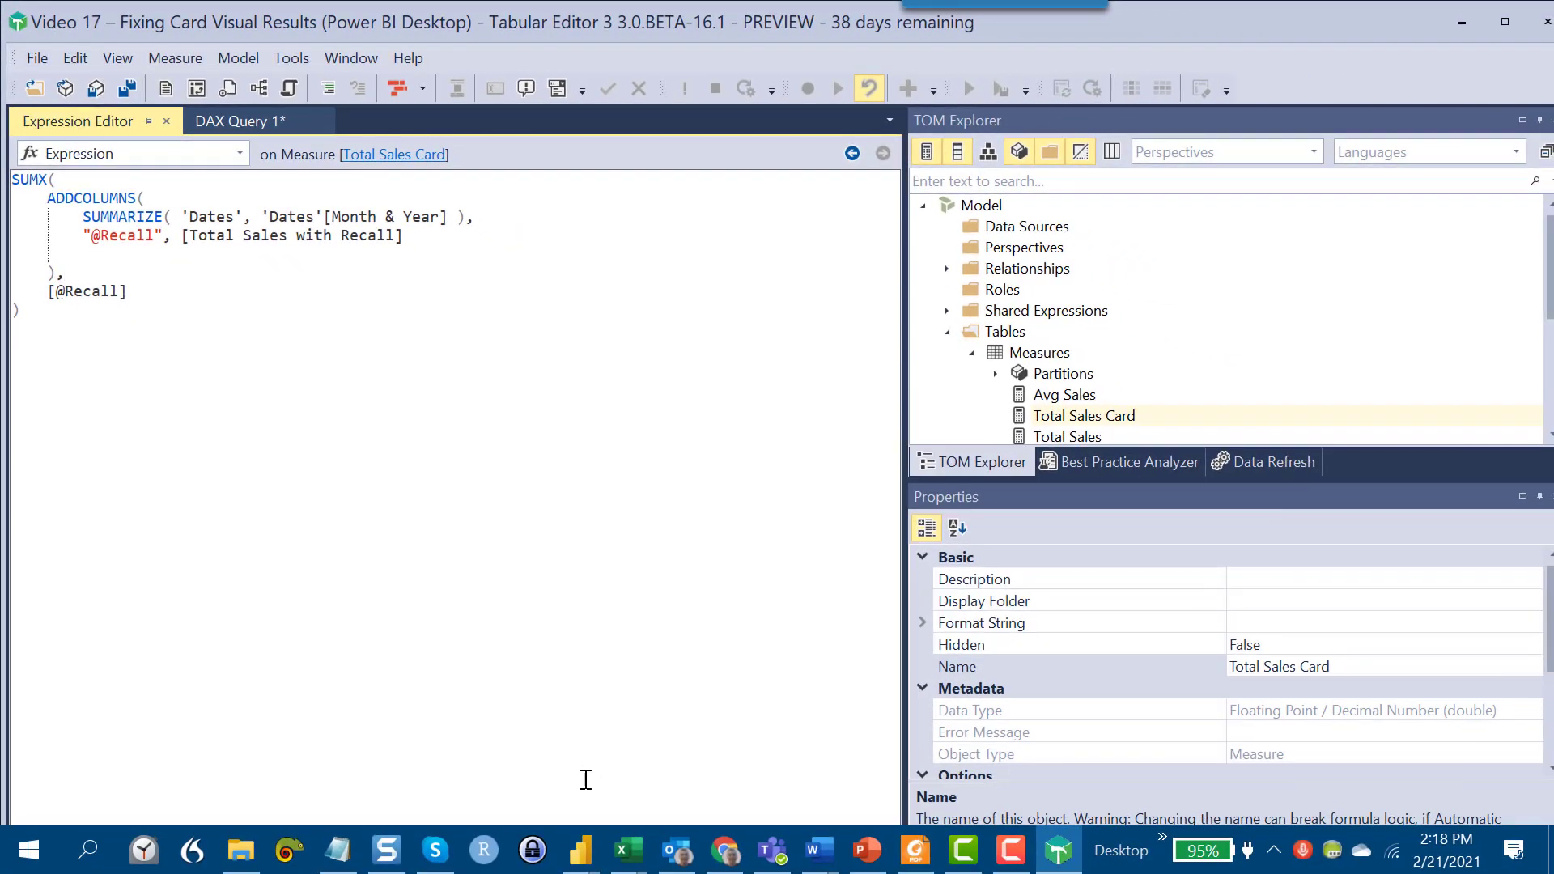
{"action": "left_click", "coordinate": [583, 838]}
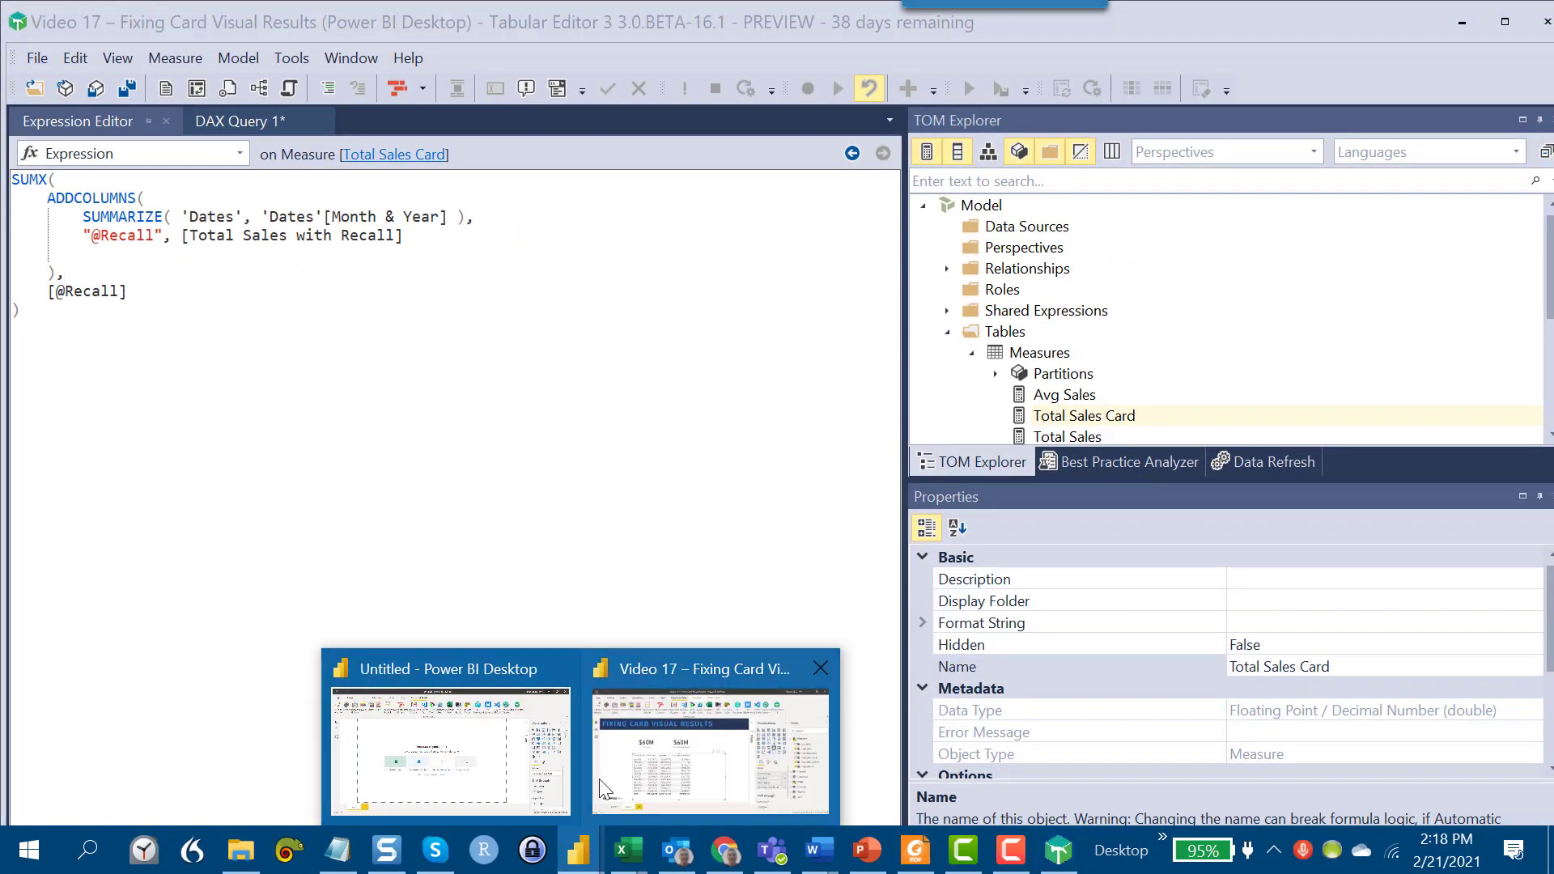
{"action": "left_click", "coordinate": [631, 743]}
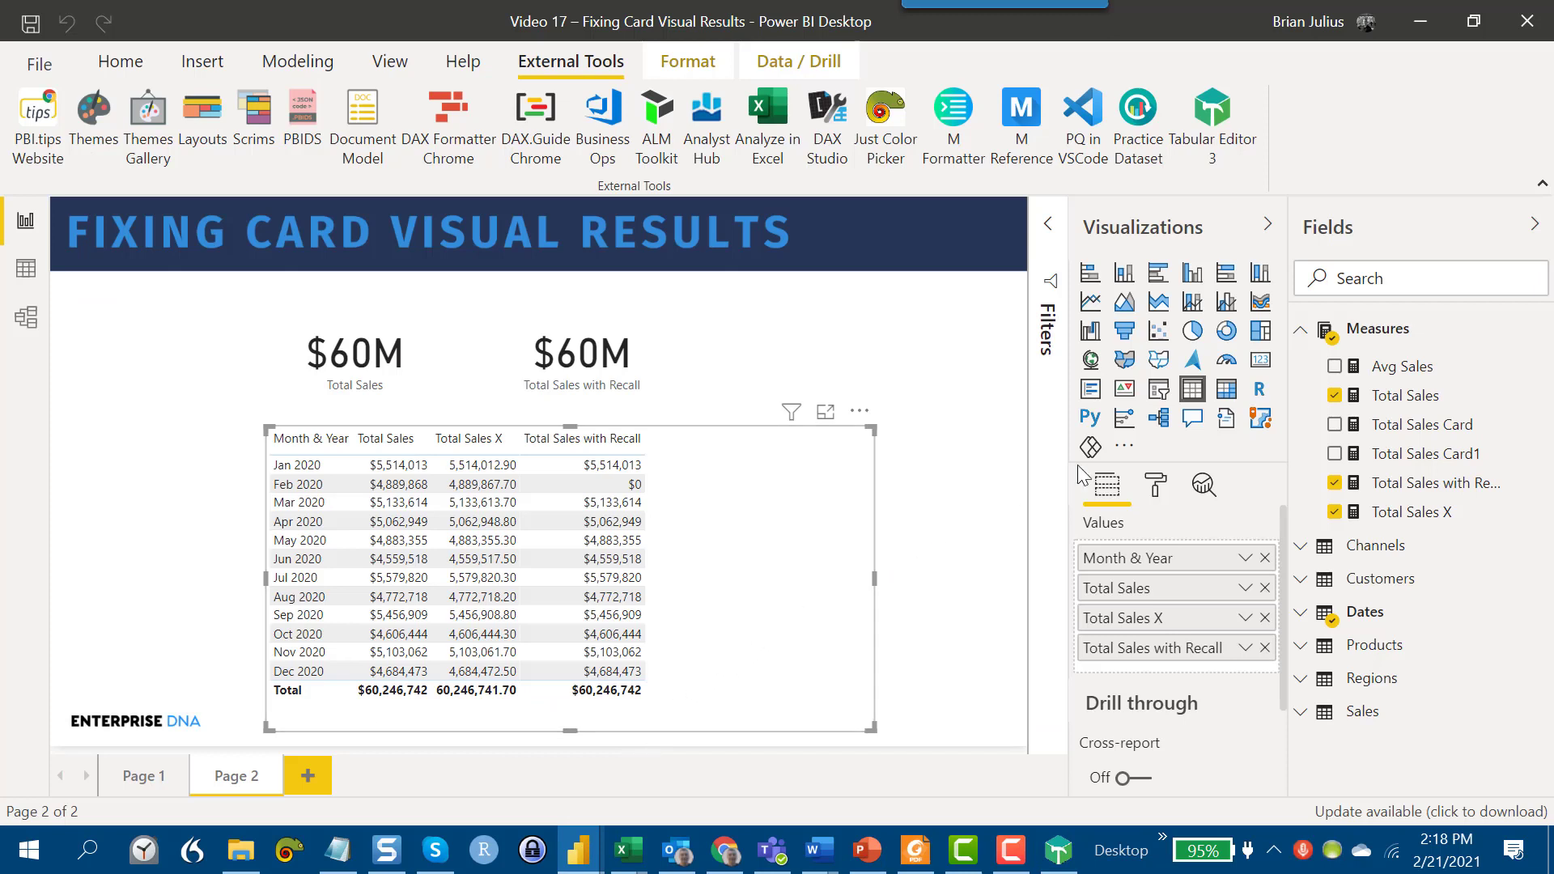
Look at the Total Sales Card measure, dismiss its formula unchanged, and select the second card visual
{"action": "left_click", "coordinate": [1419, 441]}
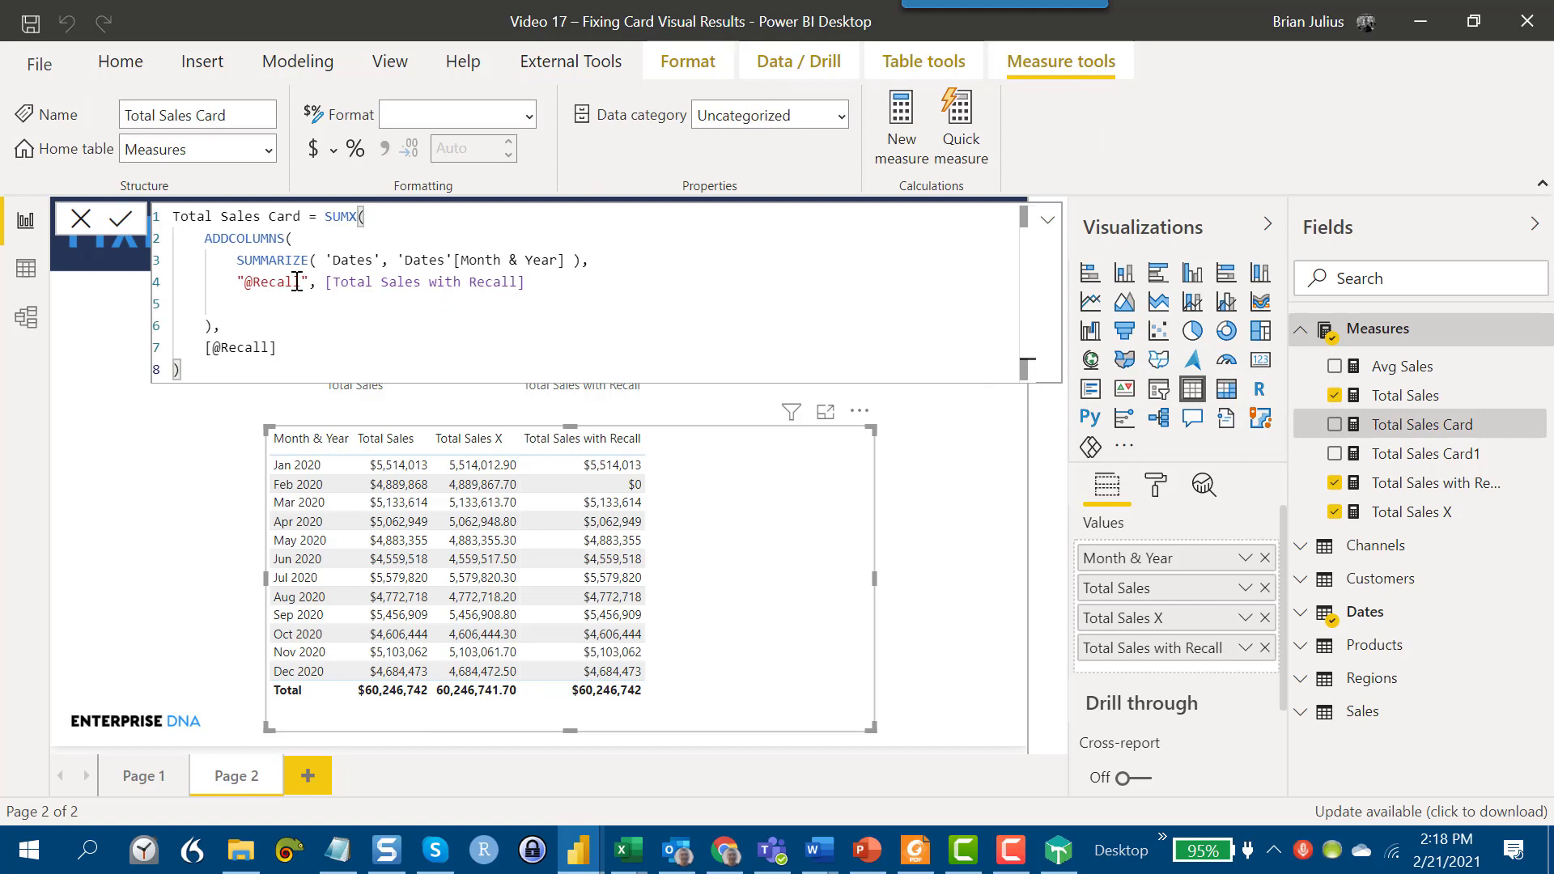
{"action": "left_click", "coordinate": [81, 220]}
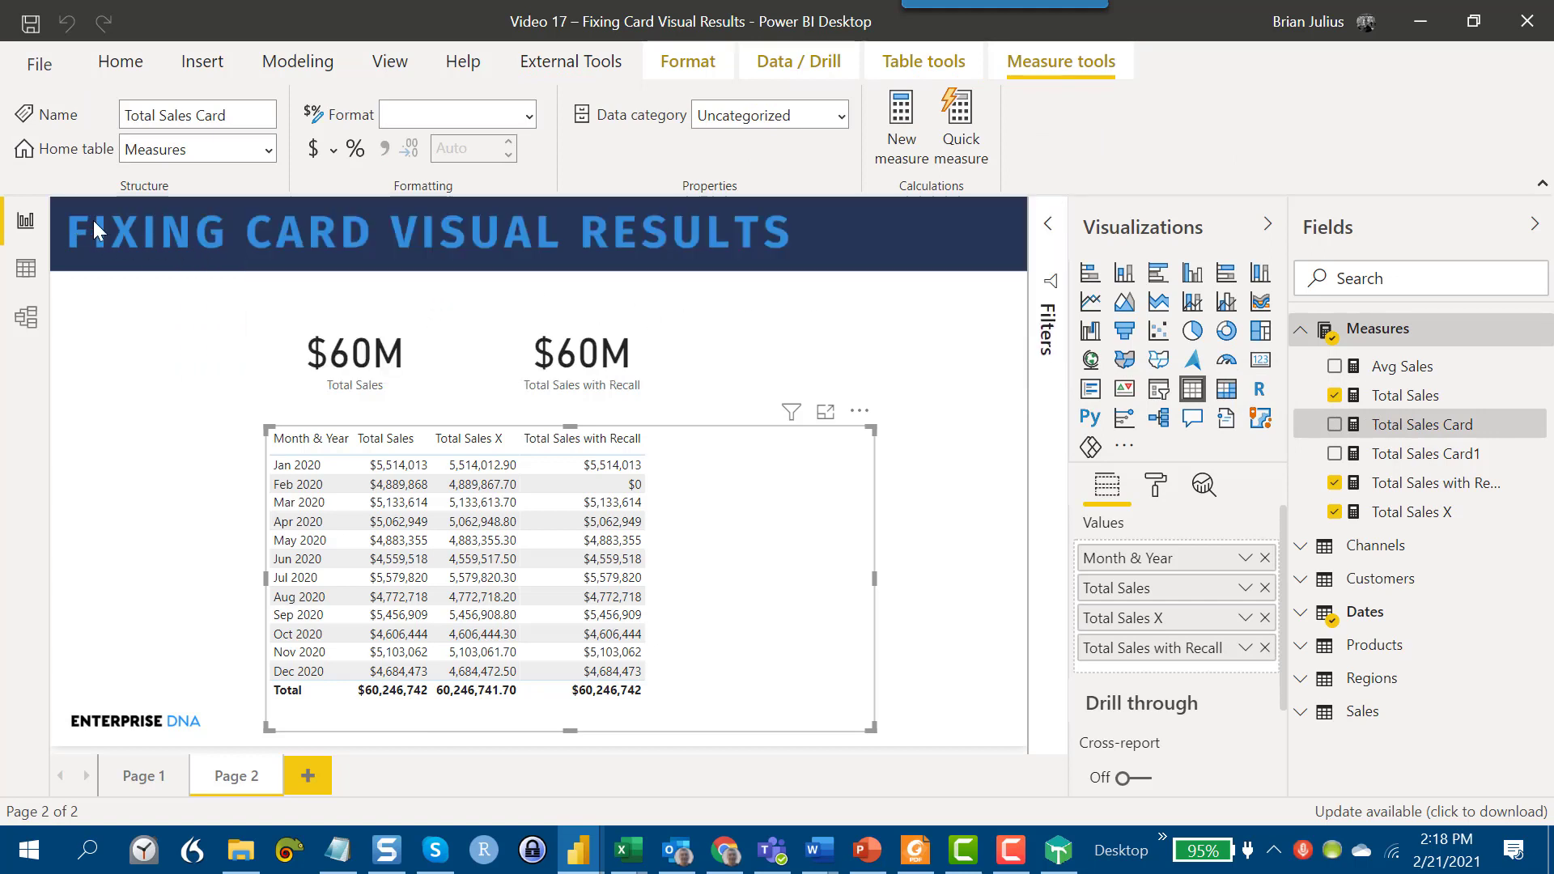
{"action": "left_click", "coordinate": [662, 356]}
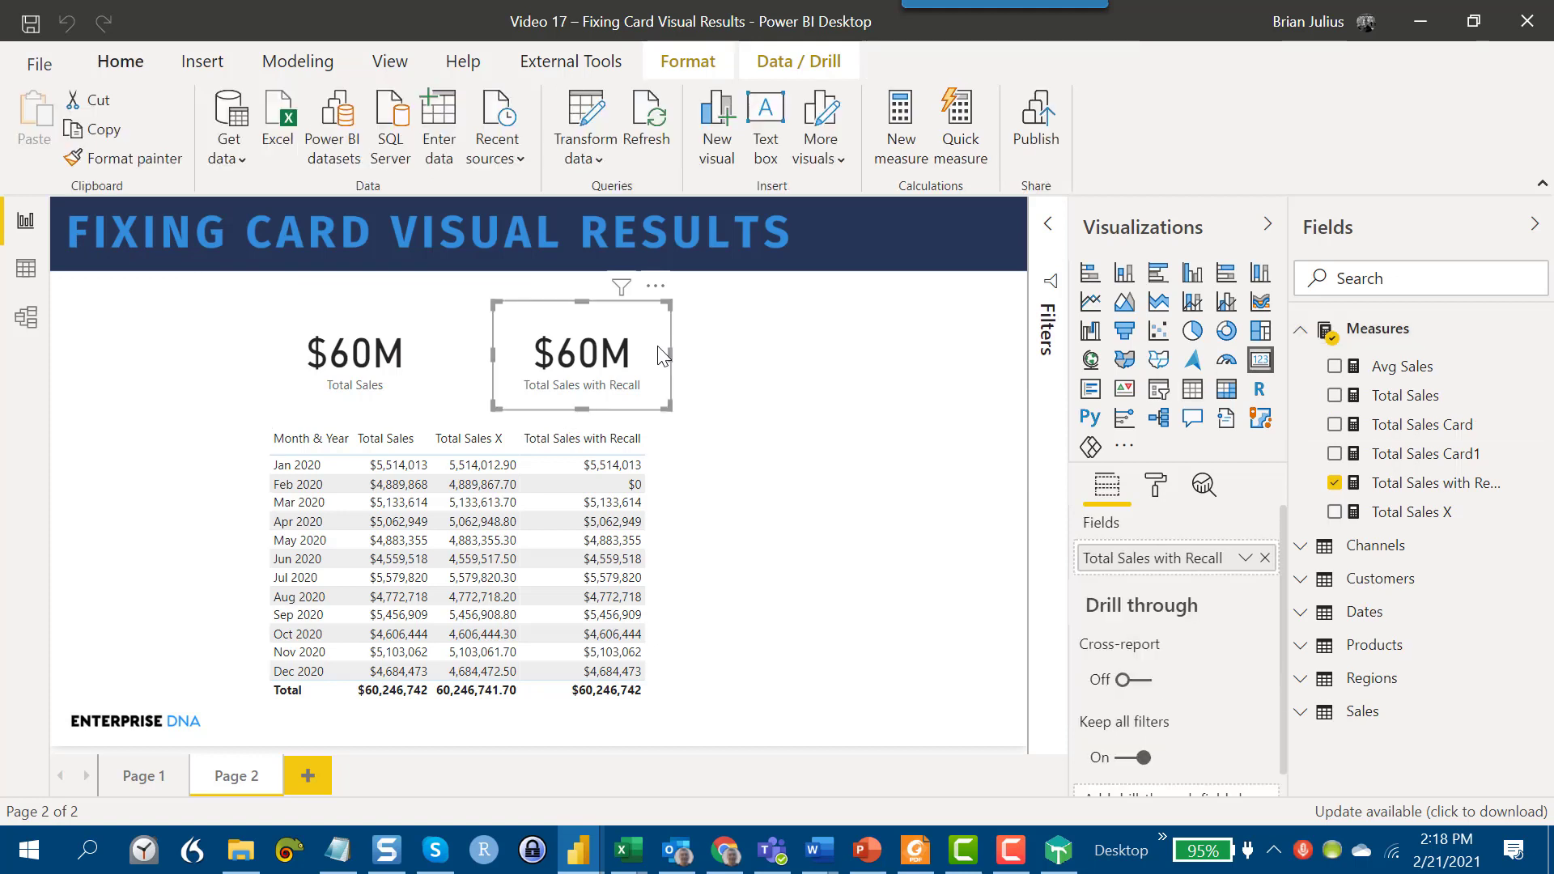